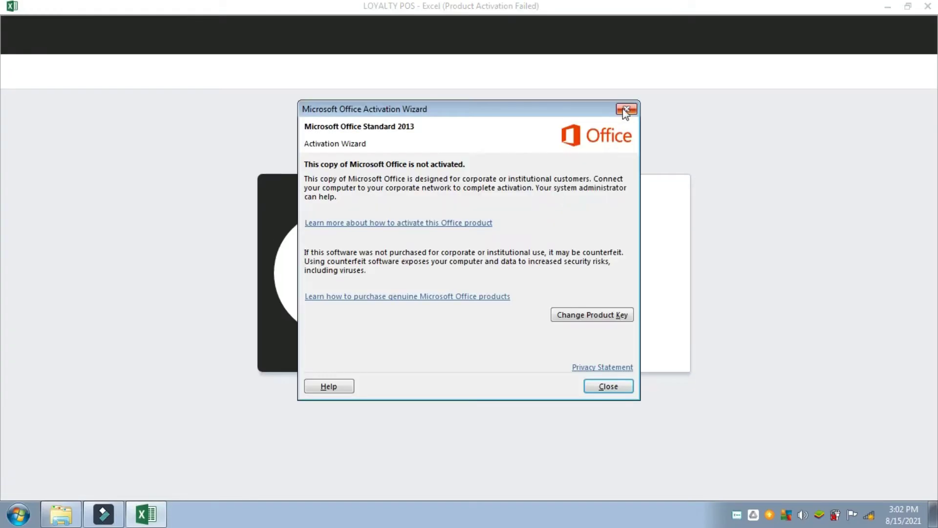
Close the Microsoft Office Activation Wizard to reveal the Log-In form
left_click(626, 110)
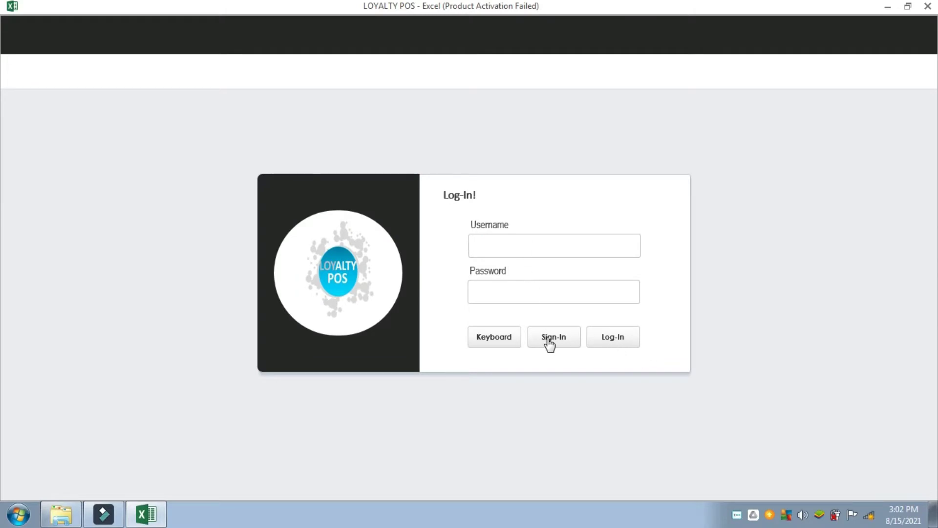
Sign up a new user with full name, username, password and security key, then confirm
left_click(547, 341)
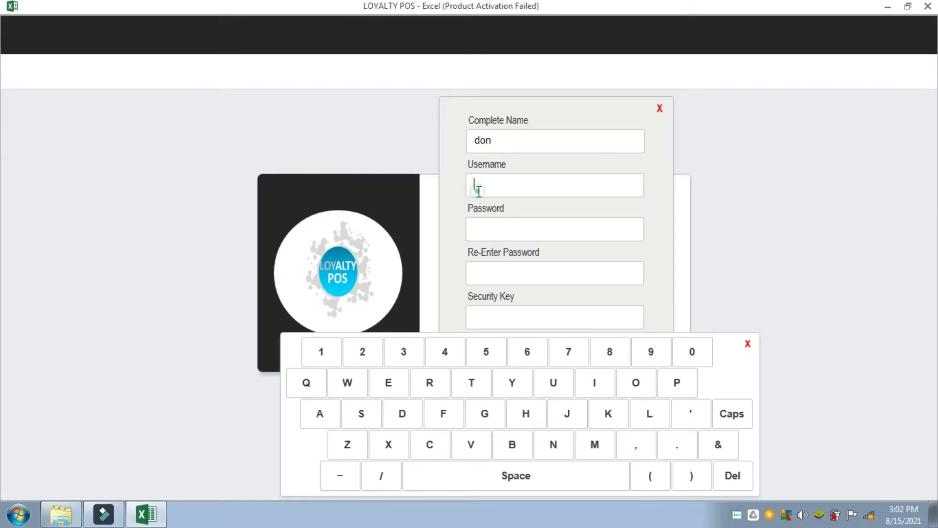
left_click(536, 141)
left_click(512, 185)
type("Wolf")
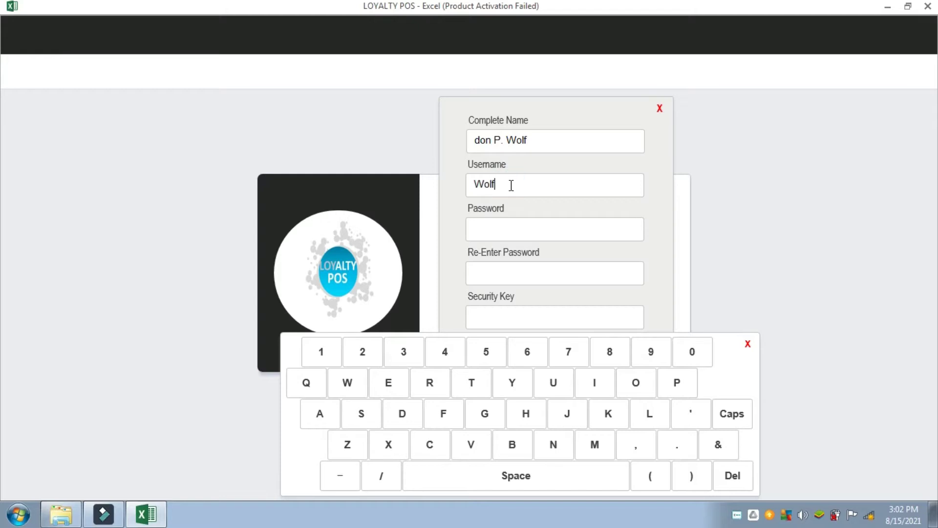
left_click(518, 232)
left_click(508, 272)
left_click(494, 318)
type("1996")
left_click(747, 344)
left_click(628, 355)
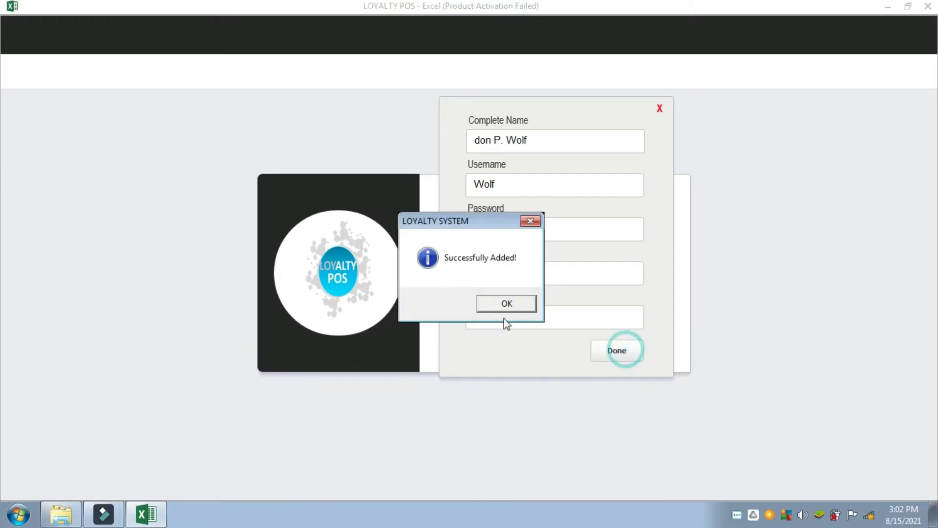
left_click(493, 299)
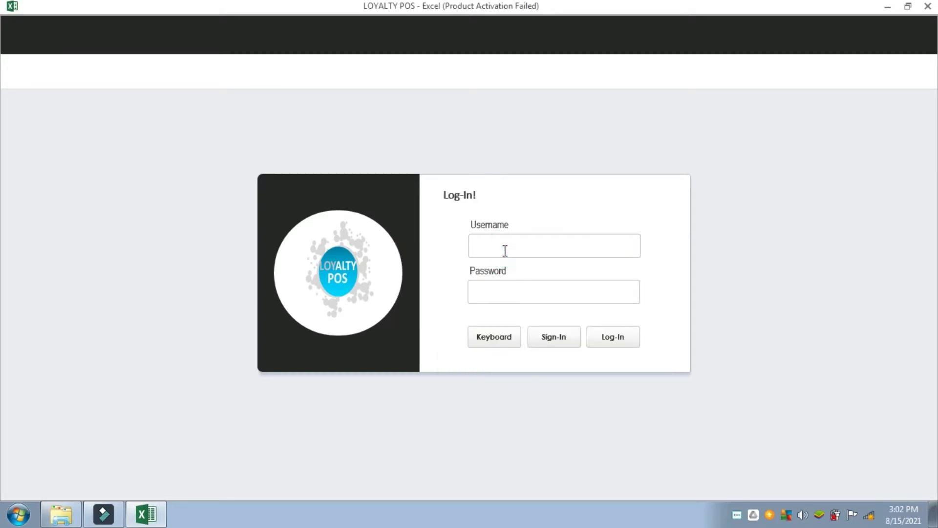
type("Wolf")
Log in to Loyalty POS with the new account's password
left_click(503, 286)
type("1")
left_click(599, 340)
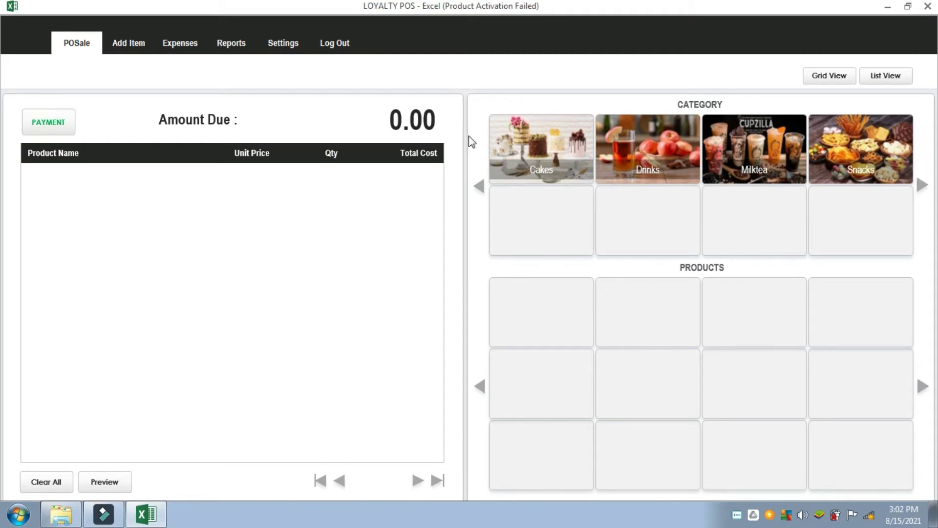
Browse the Cakes, Milktea and Snacks categories, then go to the Add Item page
left_click(561, 141)
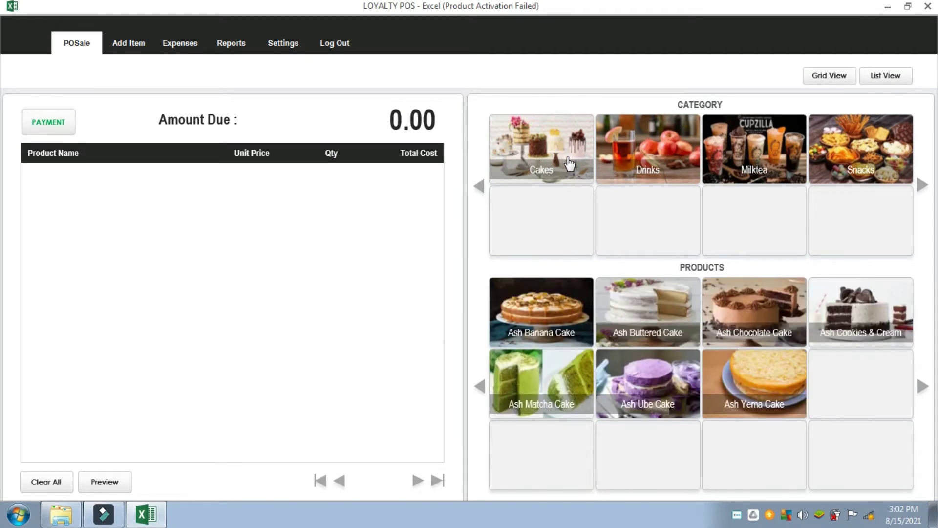
left_click(755, 163)
left_click(838, 147)
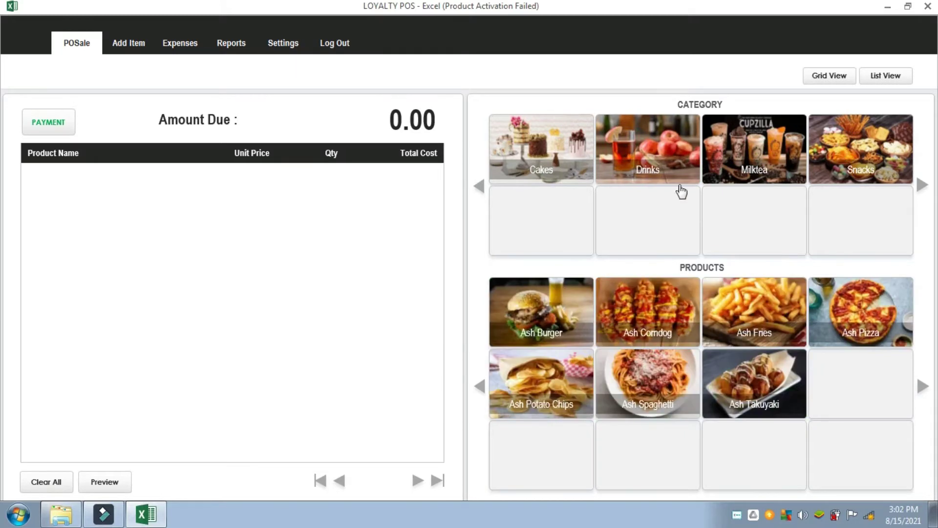
left_click(127, 49)
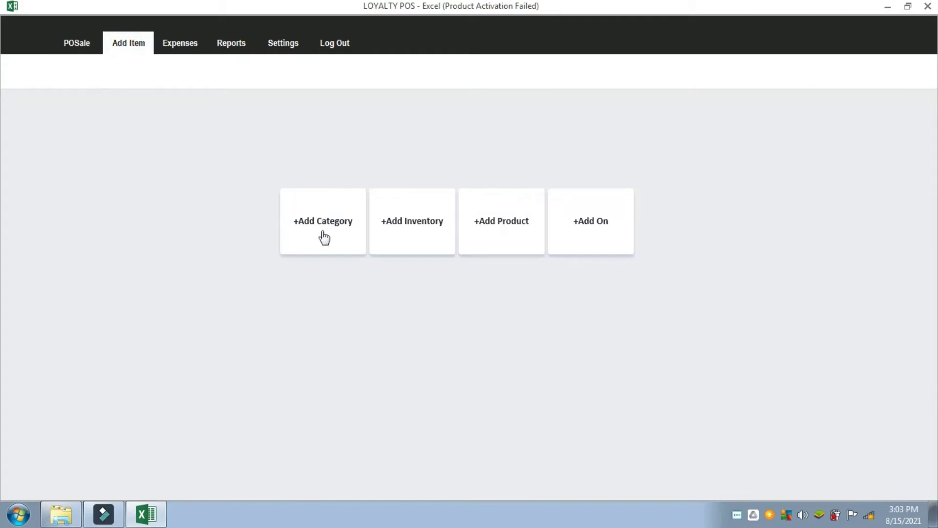
View the existing inventory categories: Cake, Drinks and Milktea
left_click(331, 235)
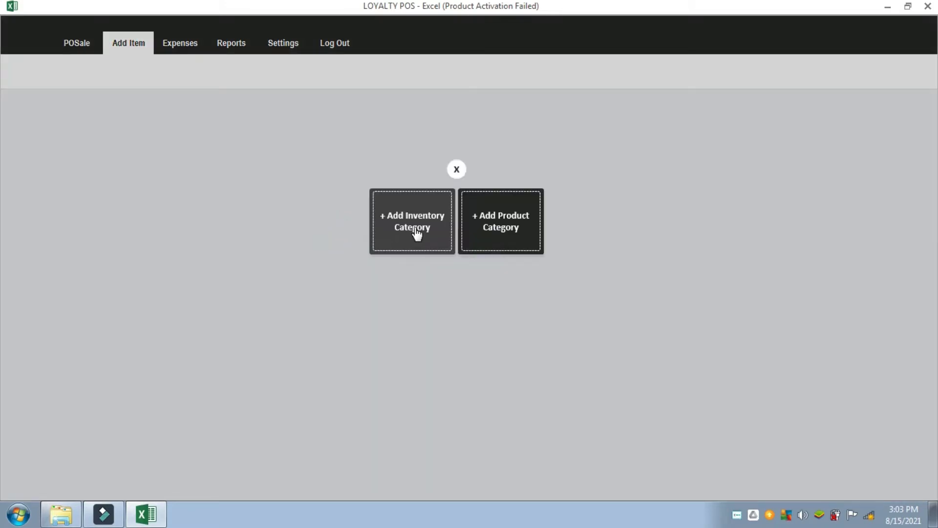
left_click(415, 225)
left_click(546, 264)
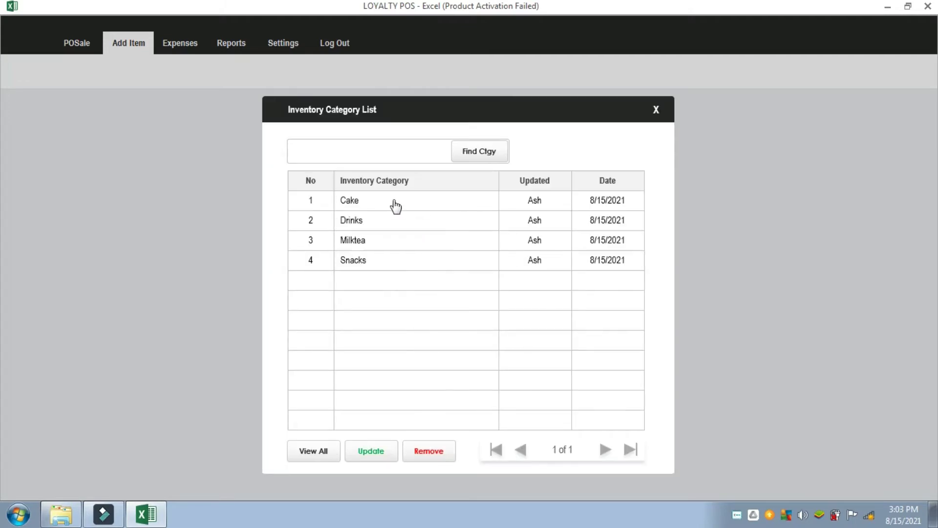
left_click(388, 200)
left_click(383, 220)
left_click(383, 260)
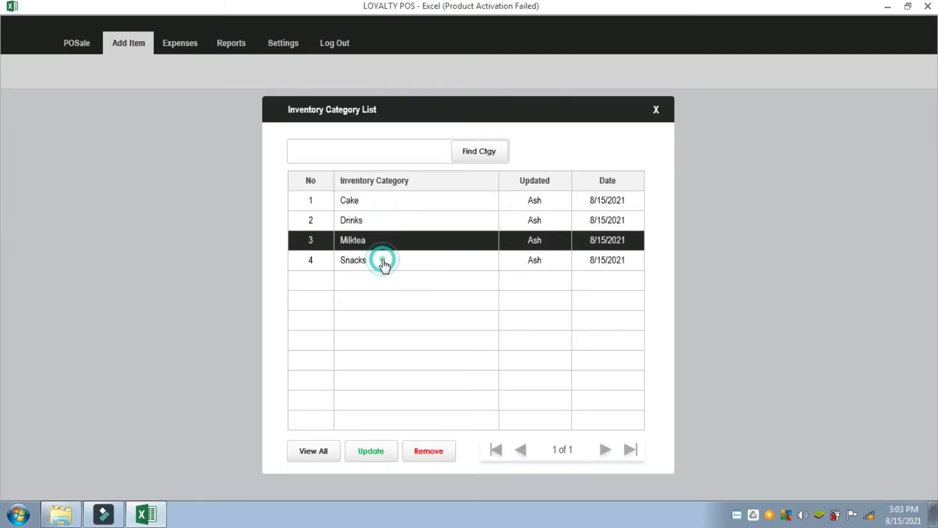
left_click(656, 110)
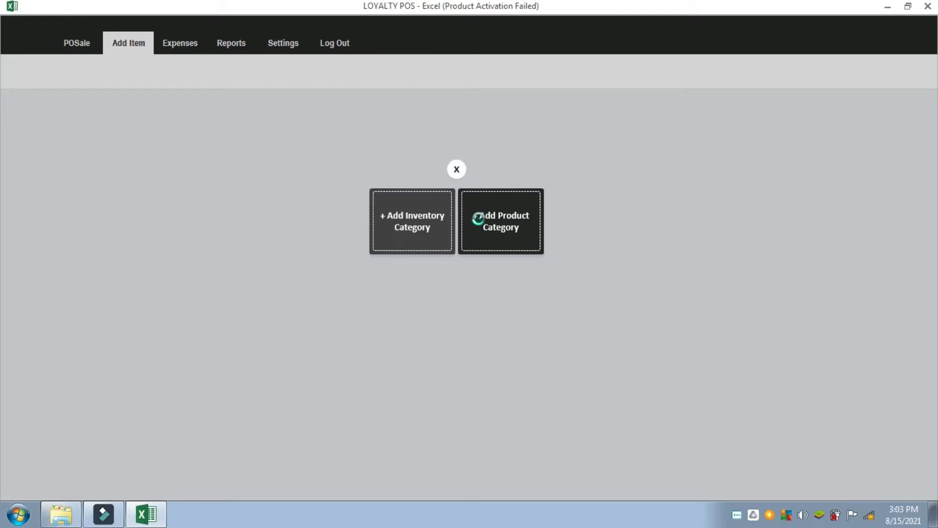
View the existing product categories (Milktea, Drinks), then open the Add Inventory form
left_click(483, 223)
left_click(542, 324)
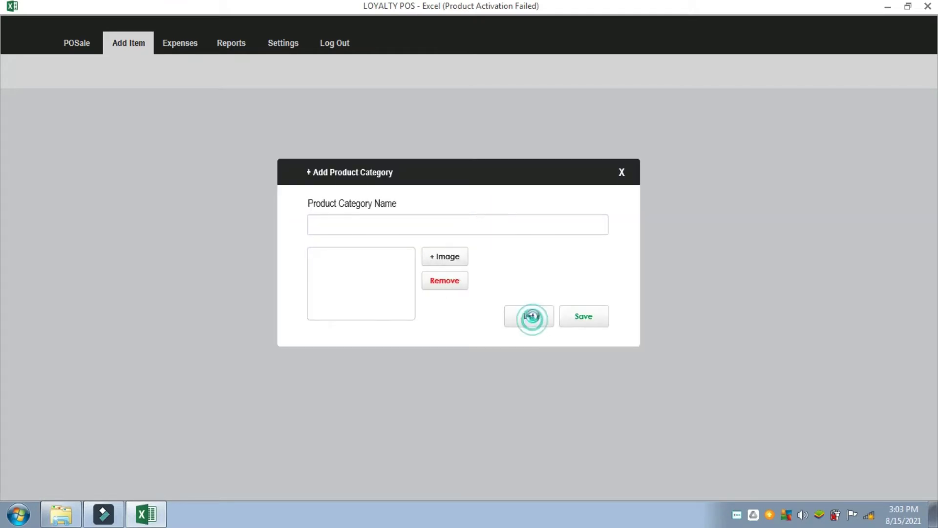
left_click(374, 257)
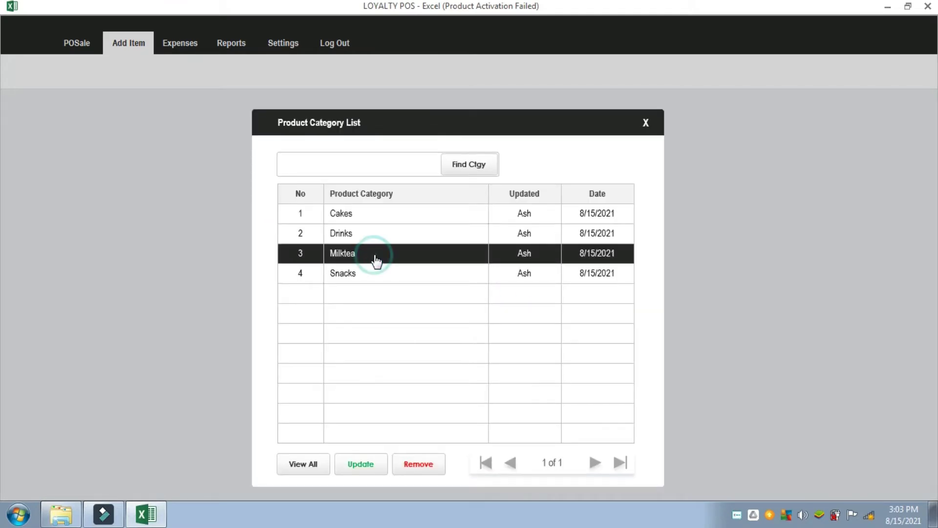
left_click(375, 238)
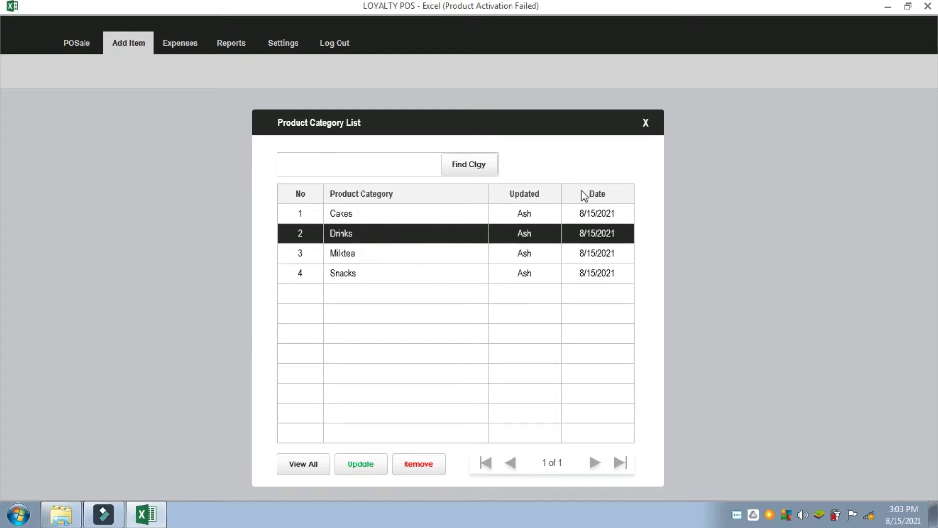
left_click(645, 123)
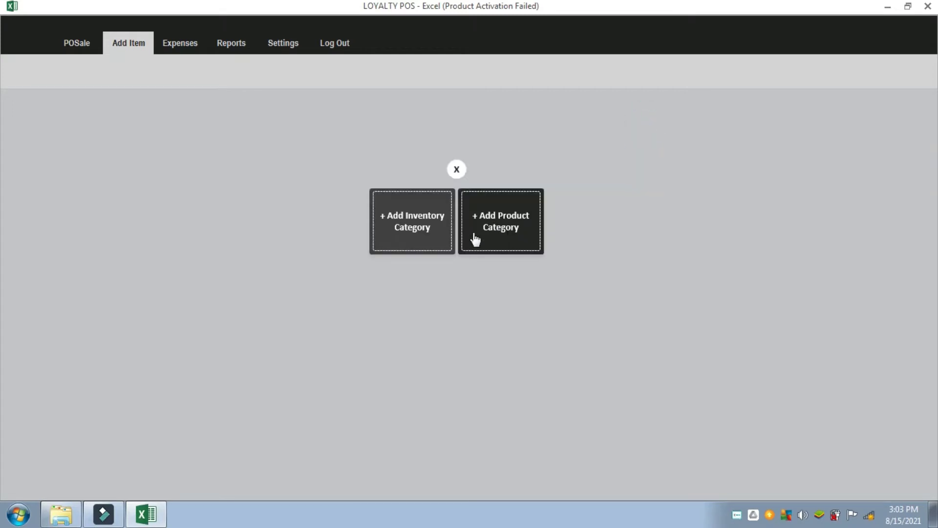
left_click(456, 170)
left_click(409, 228)
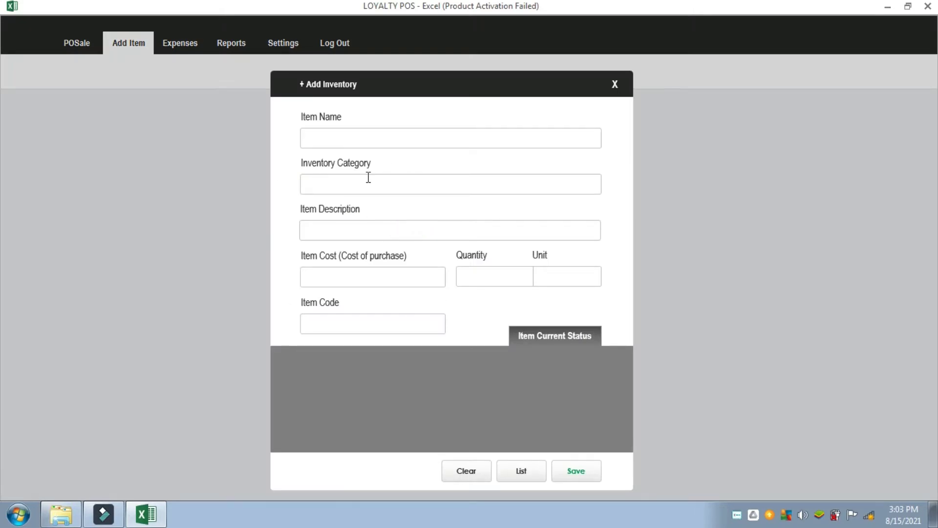
Check the stock details of Apple Drink, Banana Cake and Buttered Cake
left_click(371, 138)
left_click(594, 139)
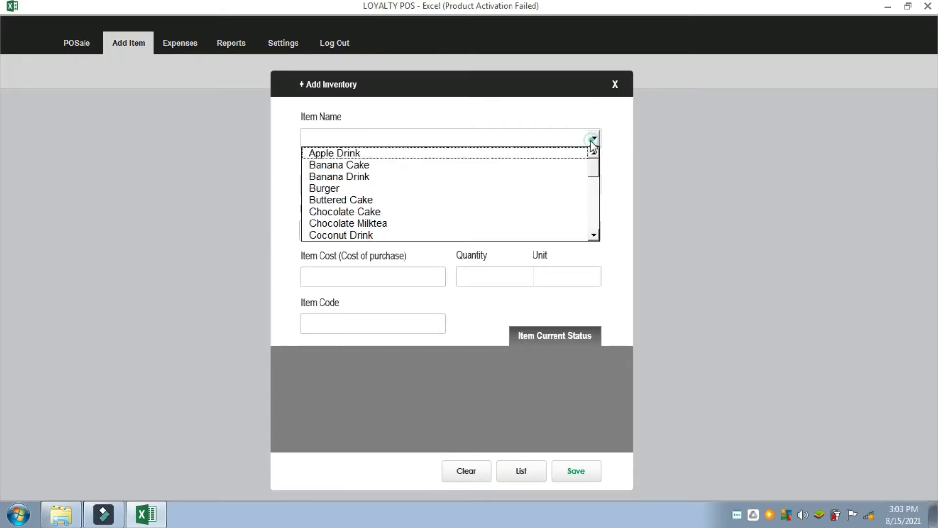
left_click(556, 152)
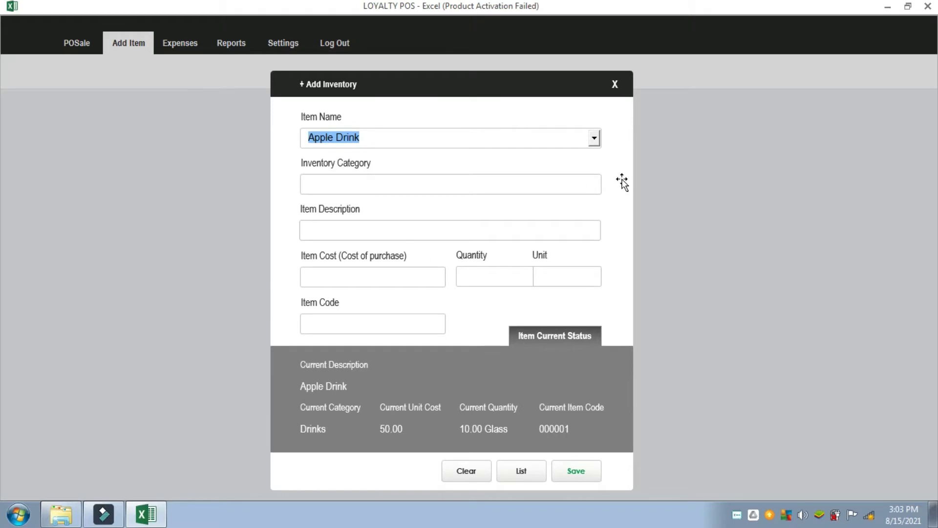
left_click(594, 138)
left_click(551, 164)
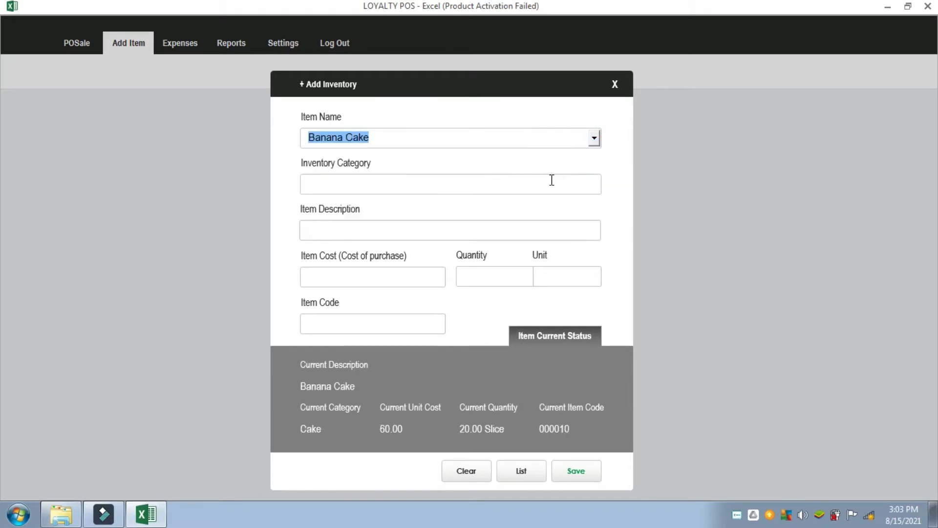
left_click(594, 138)
left_click(548, 185)
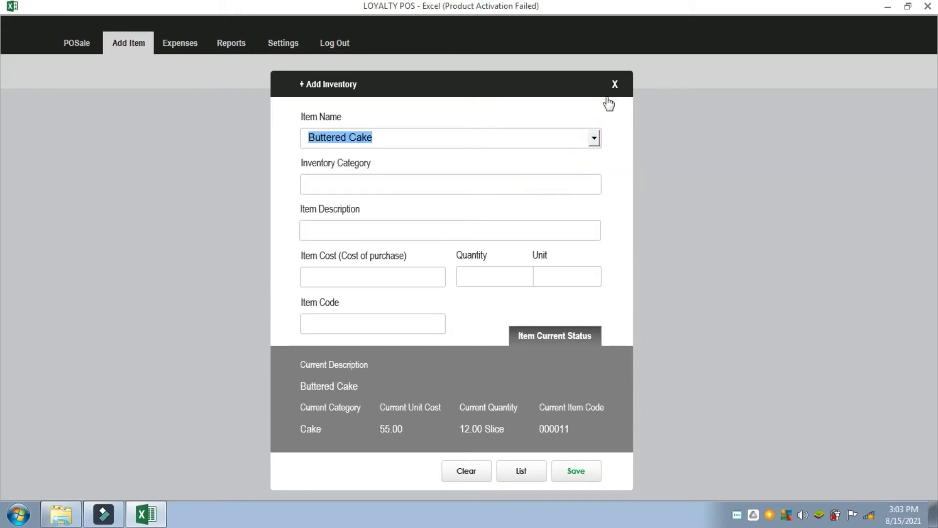
left_click(616, 82)
Browse the Inventory List rows such as Cookies & Cream Cake and Buttered Cake, then close it
left_click(432, 220)
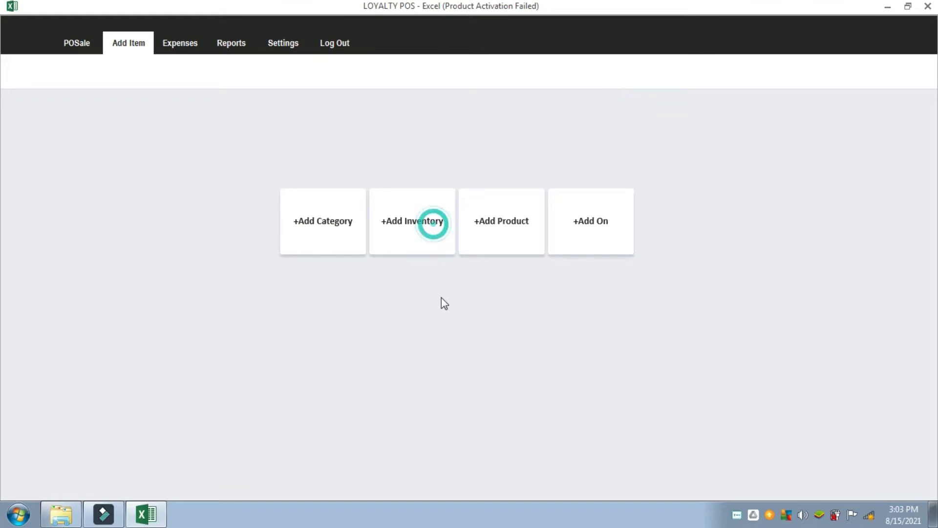
left_click(519, 470)
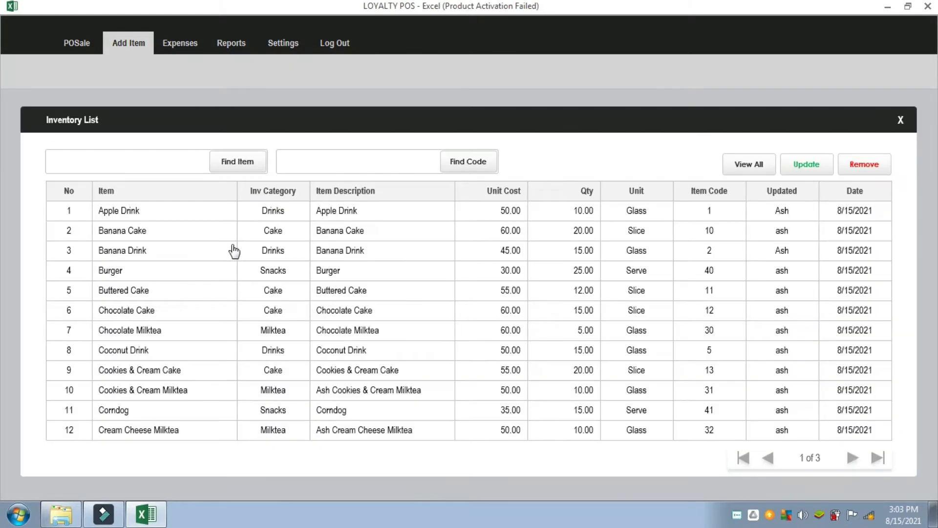
left_click(334, 318)
left_click(348, 373)
left_click(348, 390)
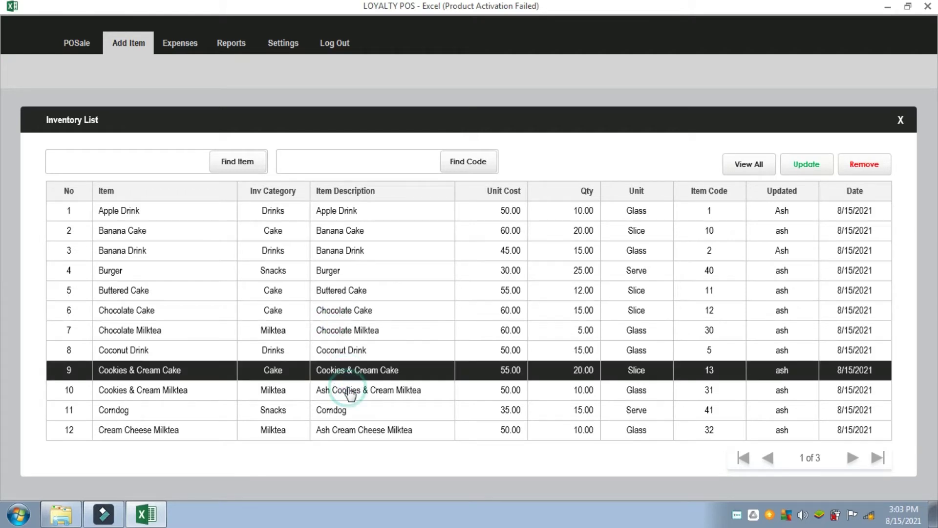
left_click(362, 290)
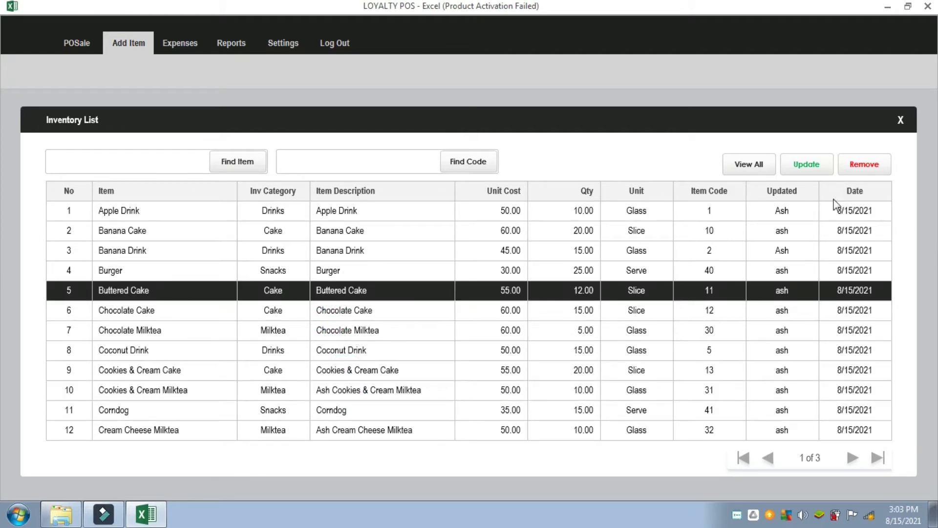
left_click(899, 122)
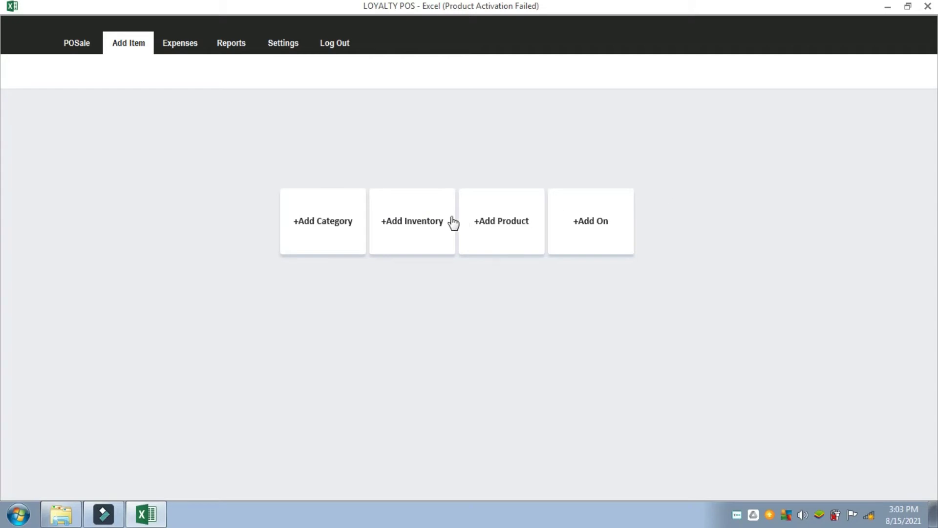
Look over the Resell Product form and its inventory item list without choosing anything
left_click(510, 236)
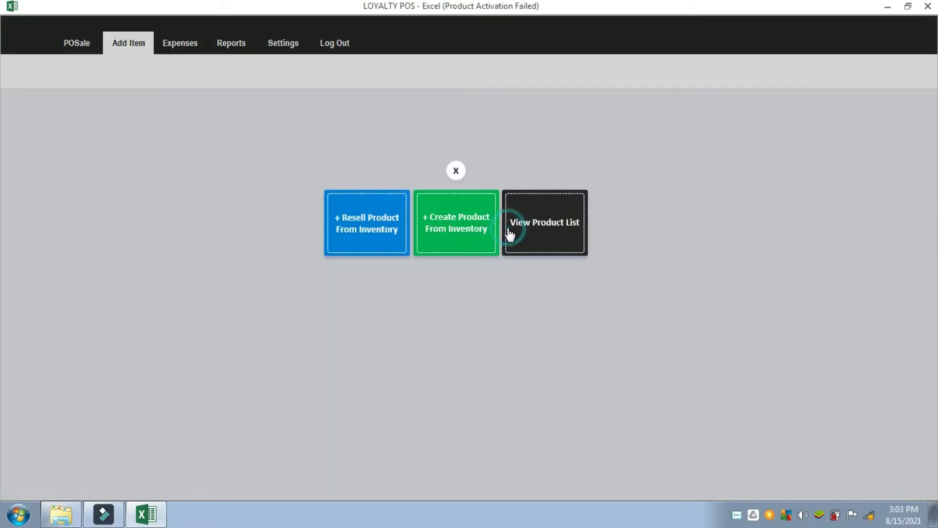
left_click(351, 227)
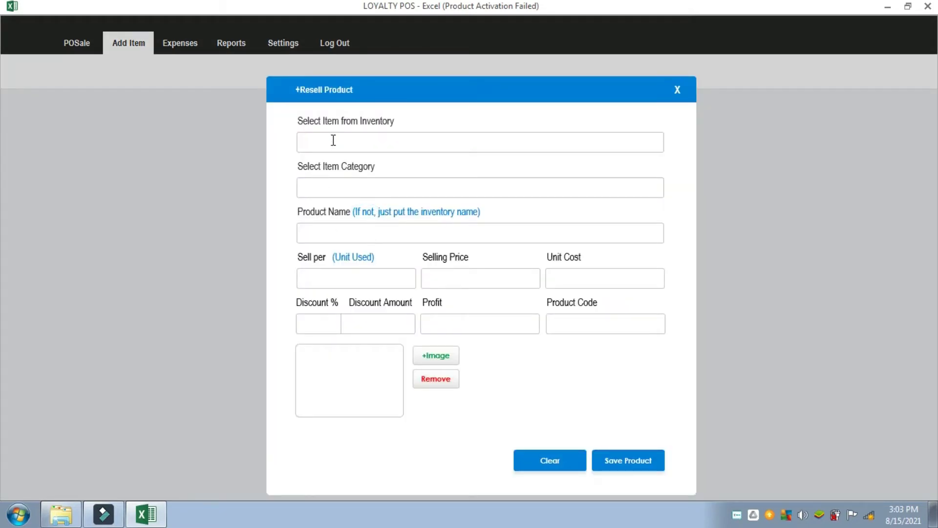
left_click(494, 137)
left_click(657, 143)
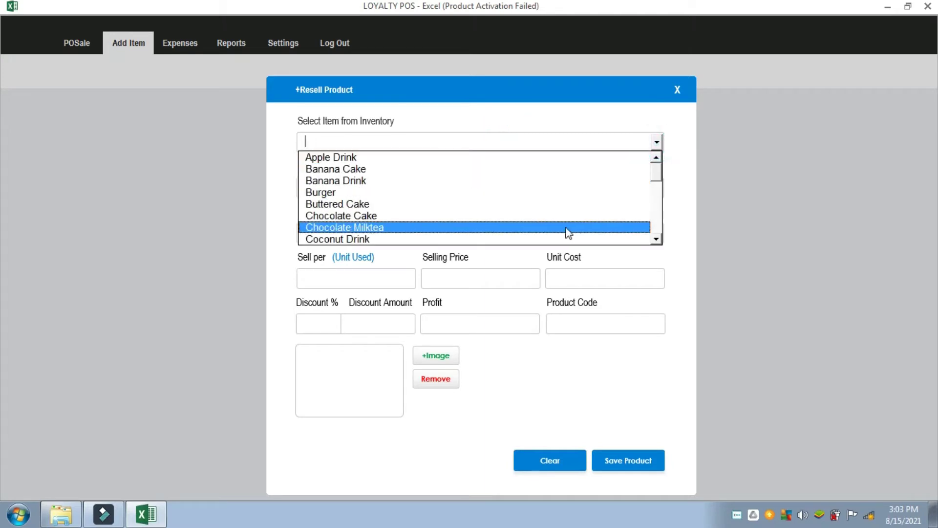
left_click(621, 138)
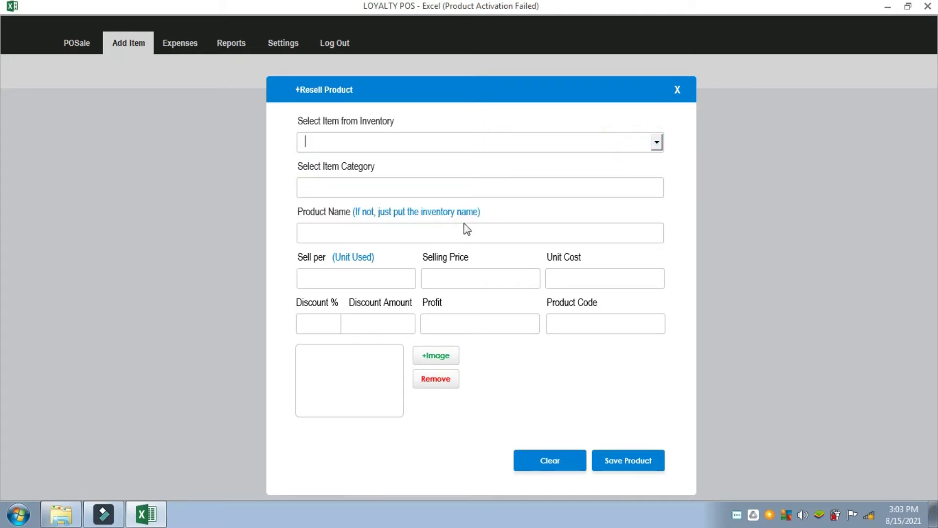
left_click(681, 91)
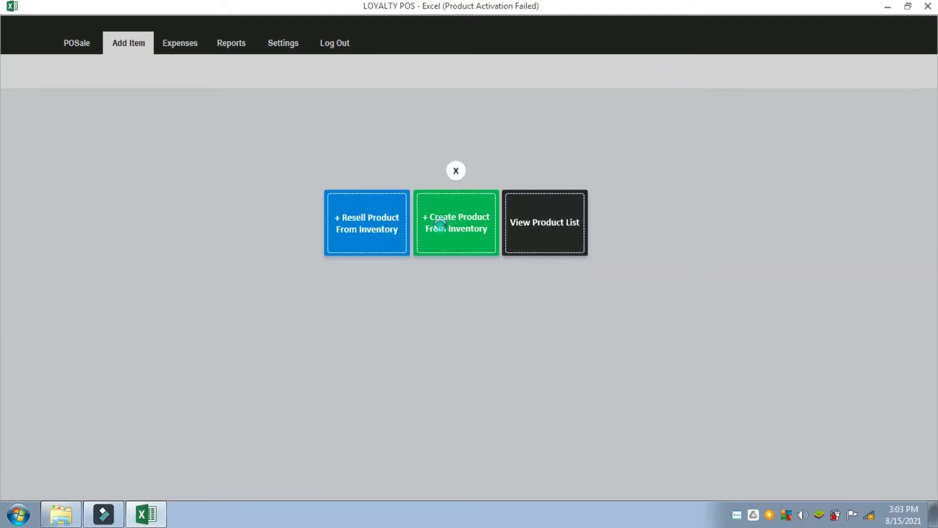
Look over the Create Product From Inventory form's ingredient list, then close it
left_click(440, 220)
left_click(428, 145)
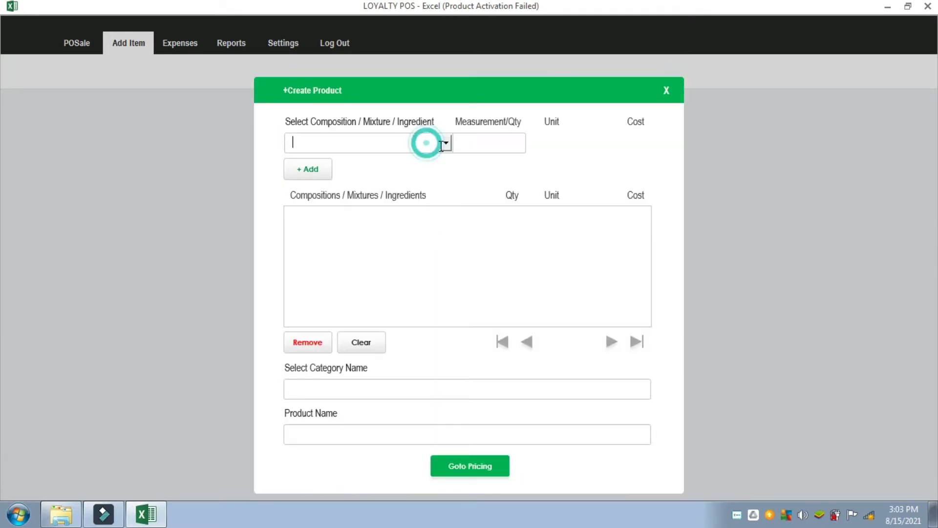
left_click(430, 144)
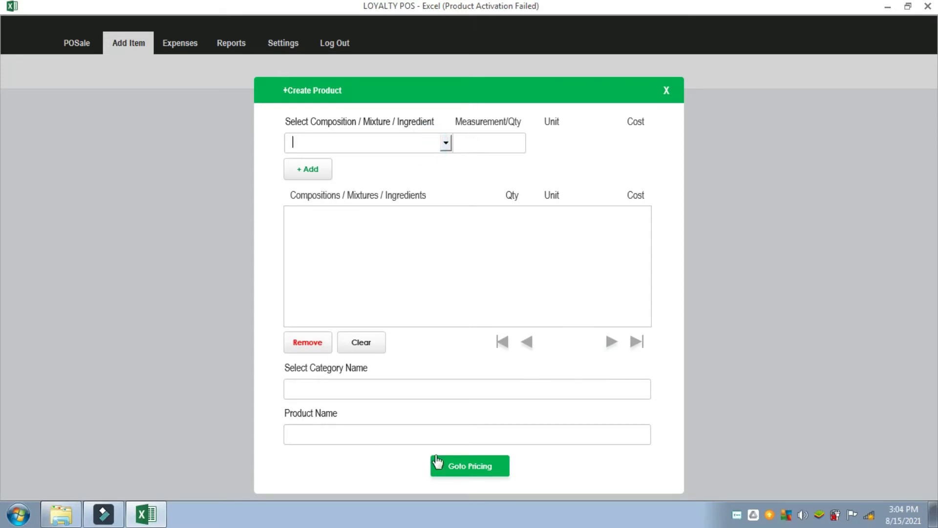
left_click(667, 91)
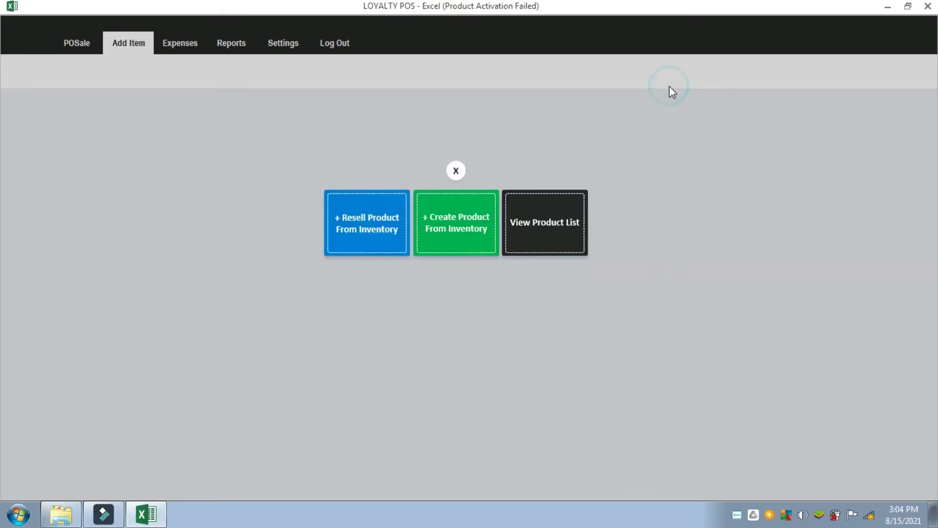
In the Product List, view details for Ash Cookies & Cream, Ash Matcha and Ash Ube Cake
left_click(555, 235)
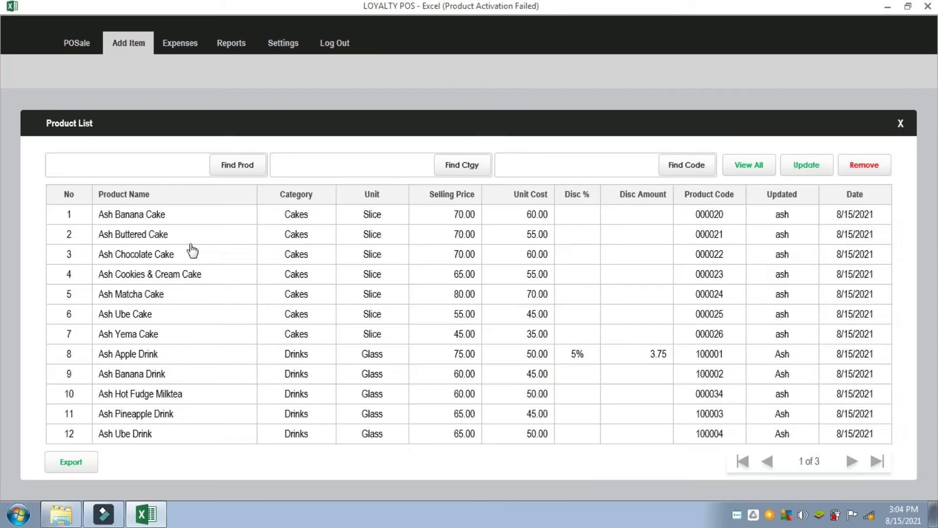
left_click(345, 279)
double_click(359, 276)
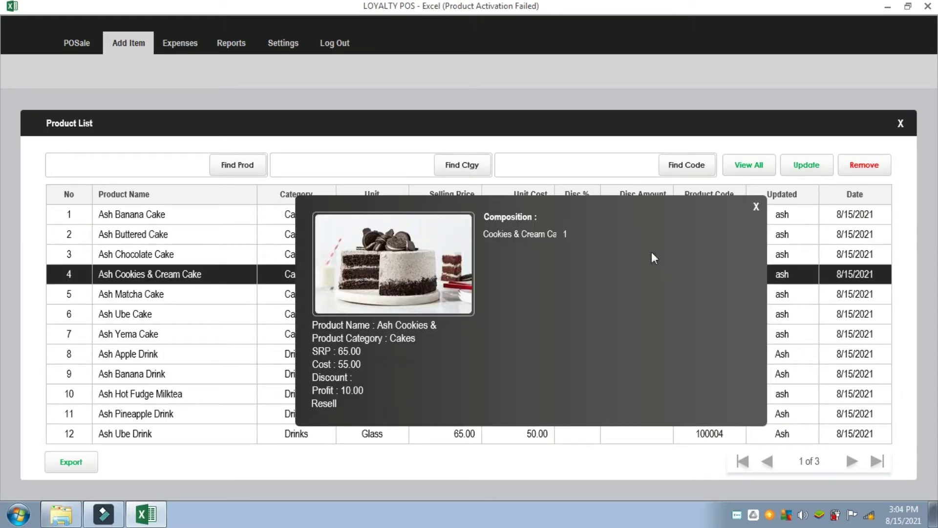
left_click(755, 207)
left_click(368, 295)
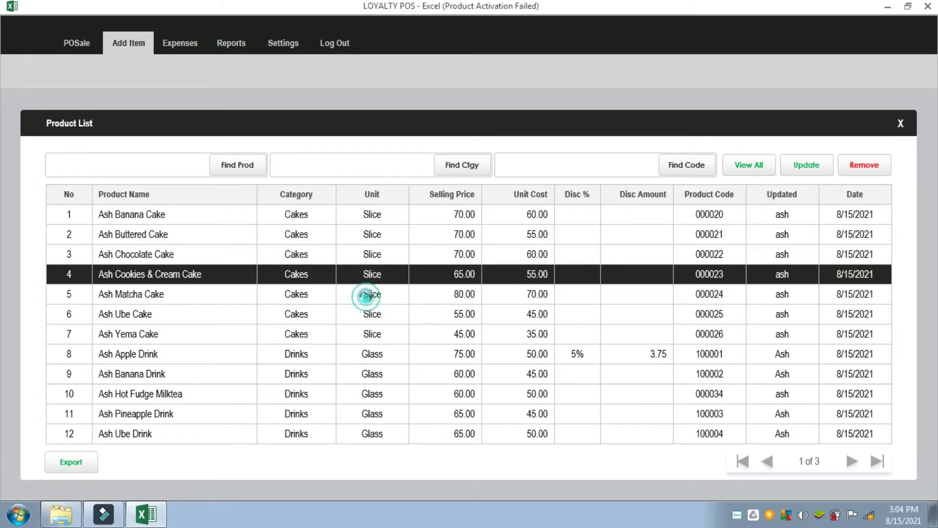
double_click(368, 298)
left_click(236, 317)
double_click(236, 318)
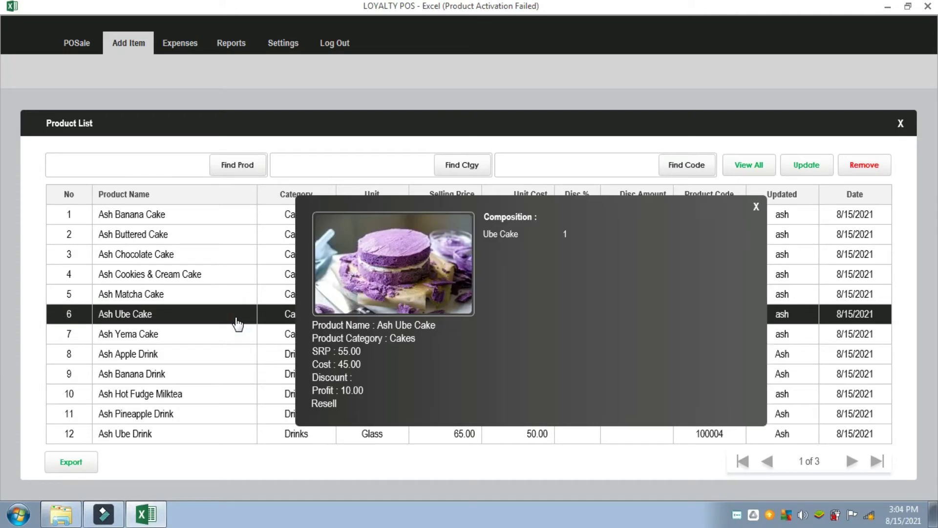
View details for Ash Yema Cake and Ash Banana Cake, then close the Product List
left_click(230, 338)
left_click(230, 337)
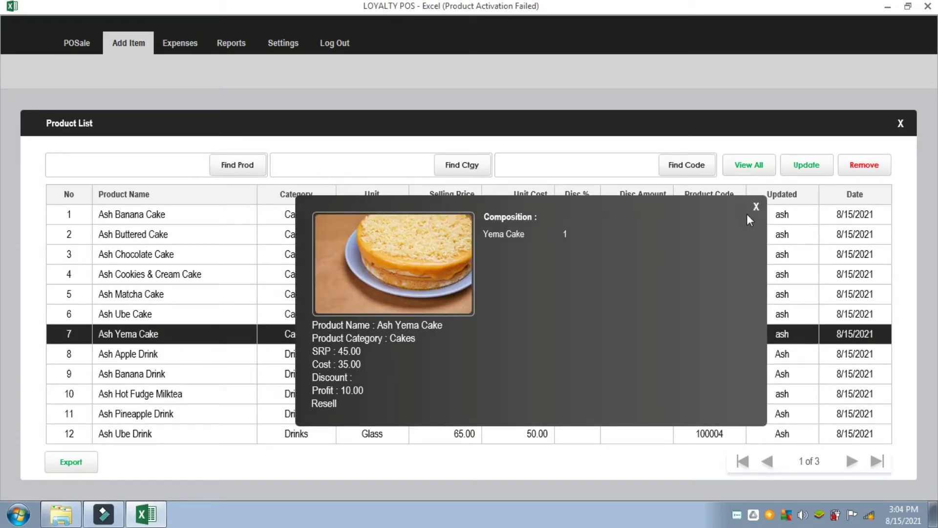
left_click(756, 207)
left_click(182, 216)
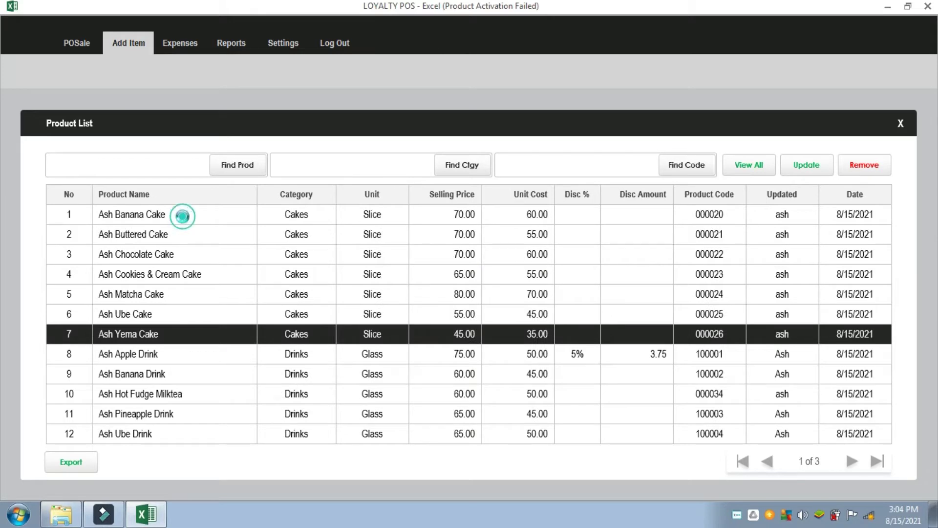
left_click(183, 216)
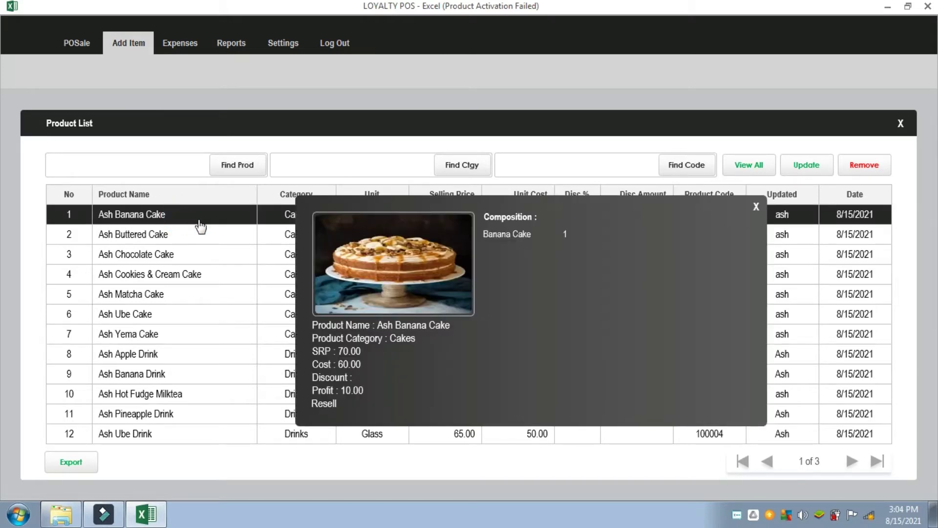
left_click(757, 206)
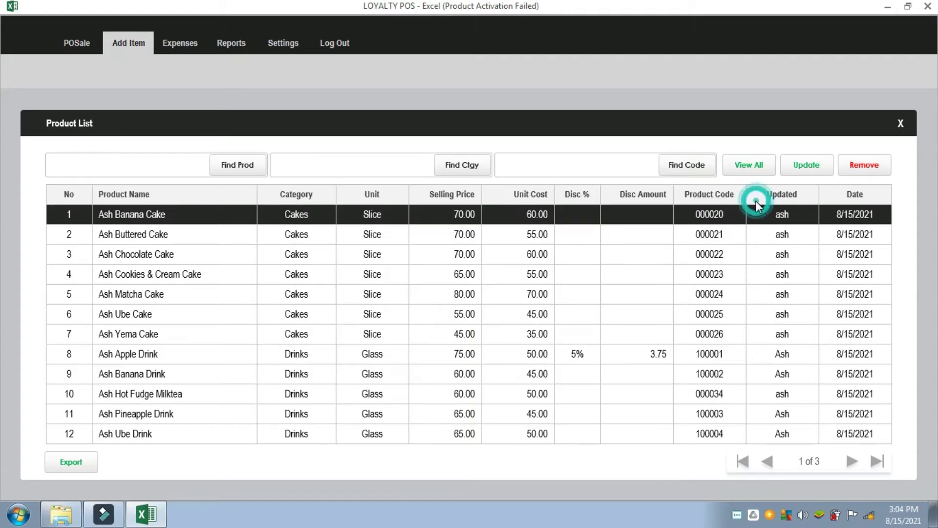
left_click(901, 124)
left_click(458, 172)
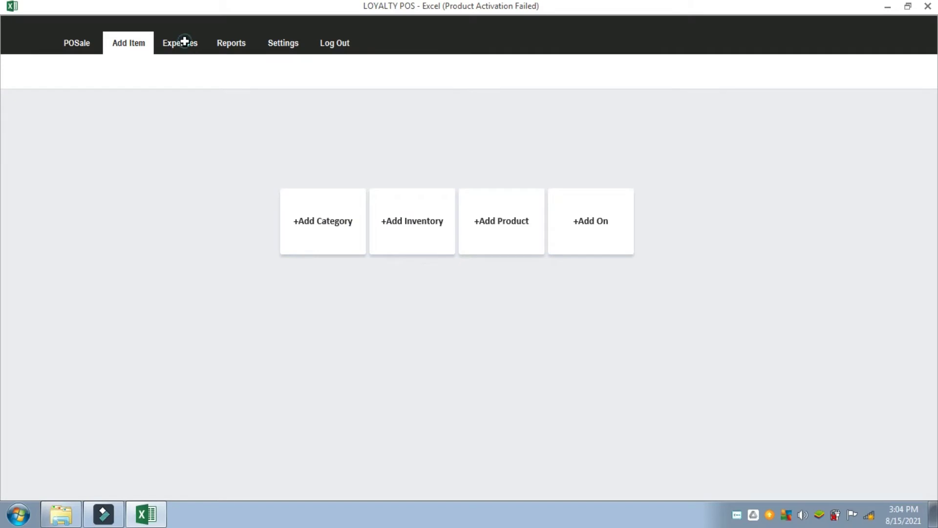
On the Expenses page, open the Add Category/Account Name form and close it unsaved
left_click(184, 41)
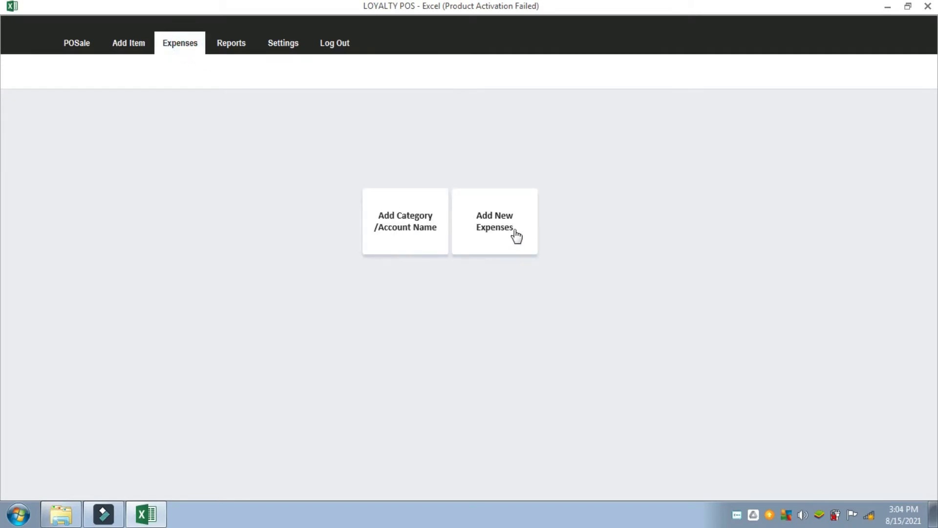
left_click(419, 232)
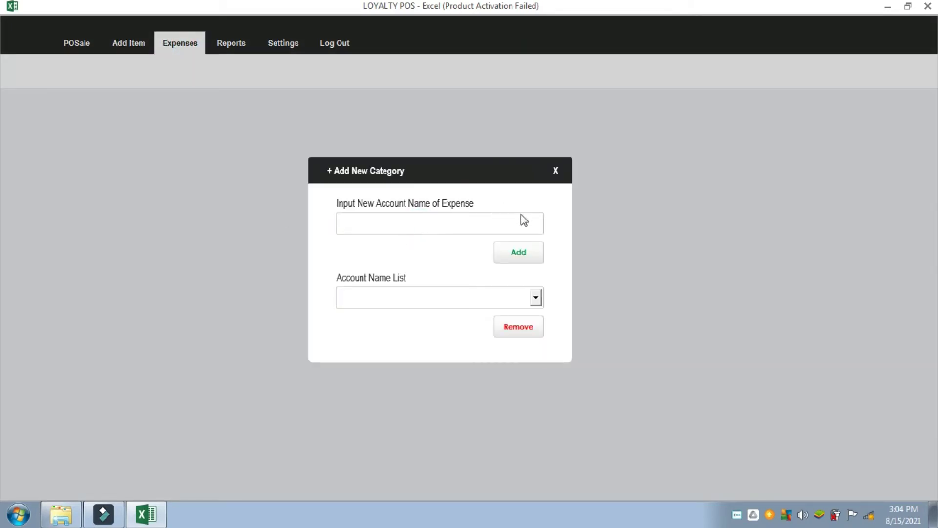
left_click(510, 224)
left_click(557, 171)
Open the Add New Expenses form, clear it, close it, then go to Reports
left_click(490, 225)
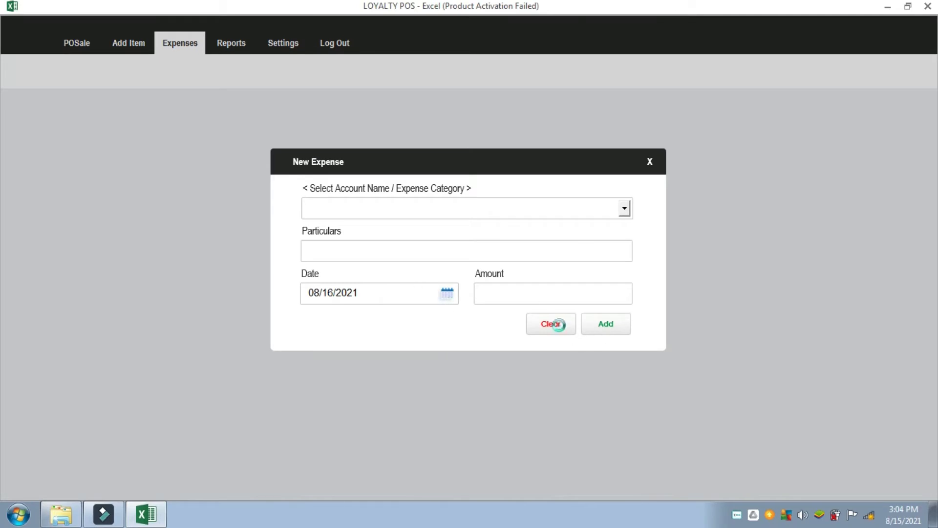
left_click(559, 327)
left_click(650, 162)
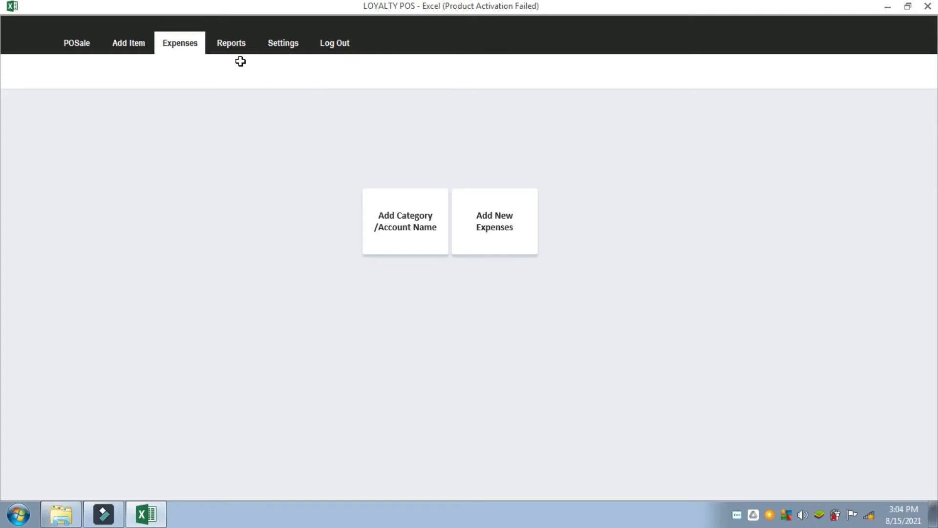
left_click(228, 47)
Preview the overall Sales report and Sales by Cashier forms, choosing a cashier
left_click(362, 228)
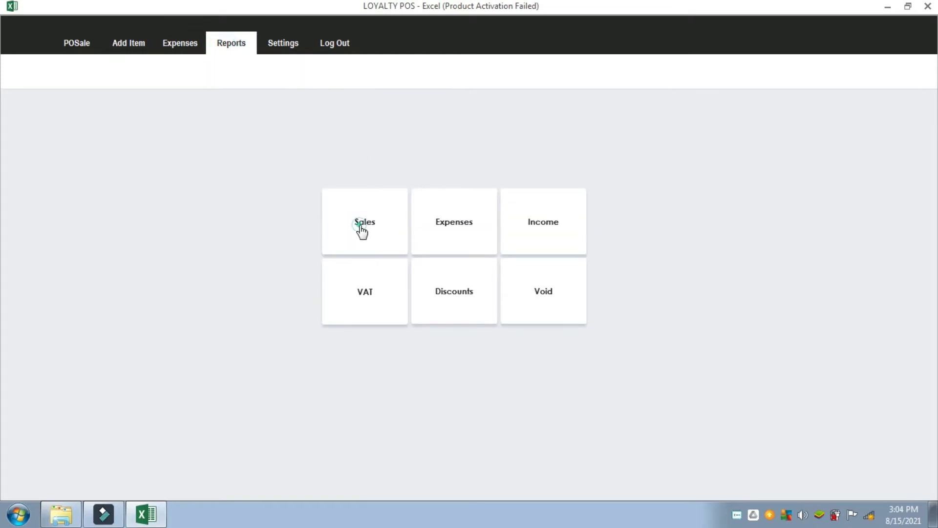
left_click(423, 235)
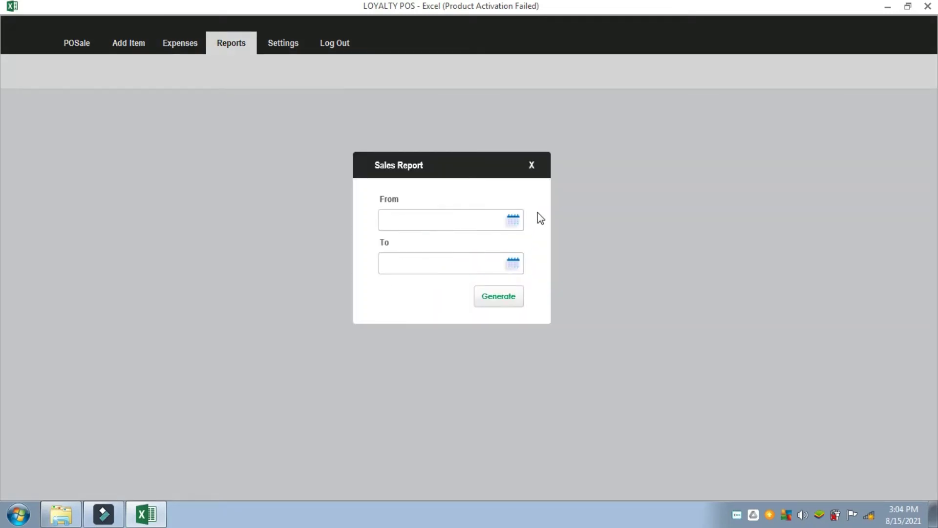
left_click(532, 165)
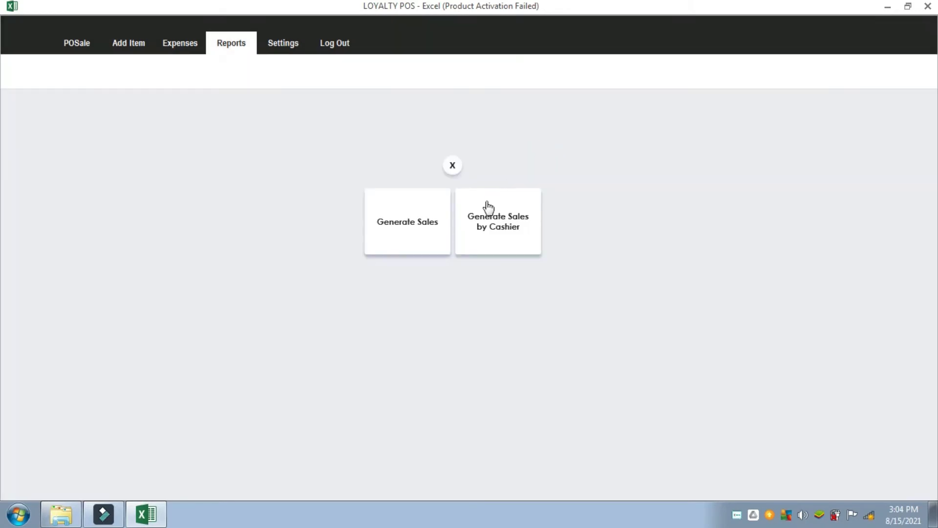
left_click(485, 220)
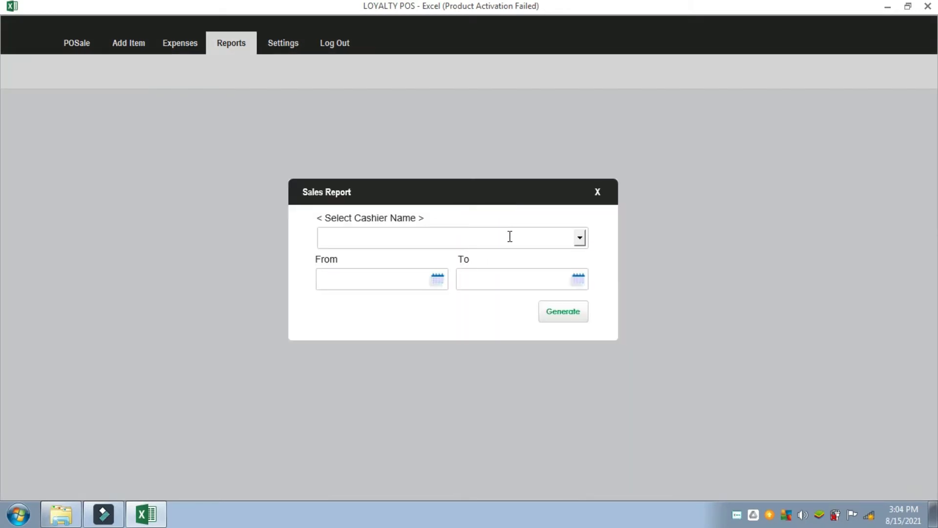
left_click(579, 238)
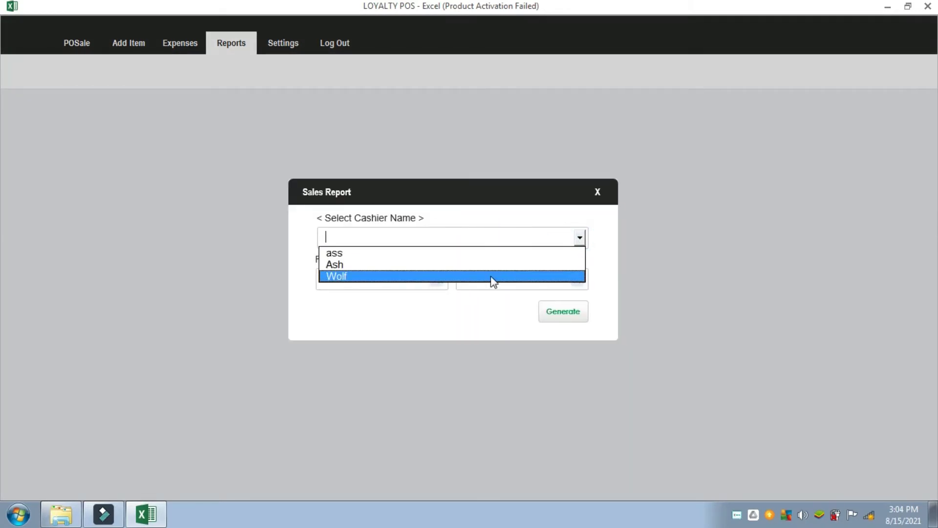
left_click(492, 276)
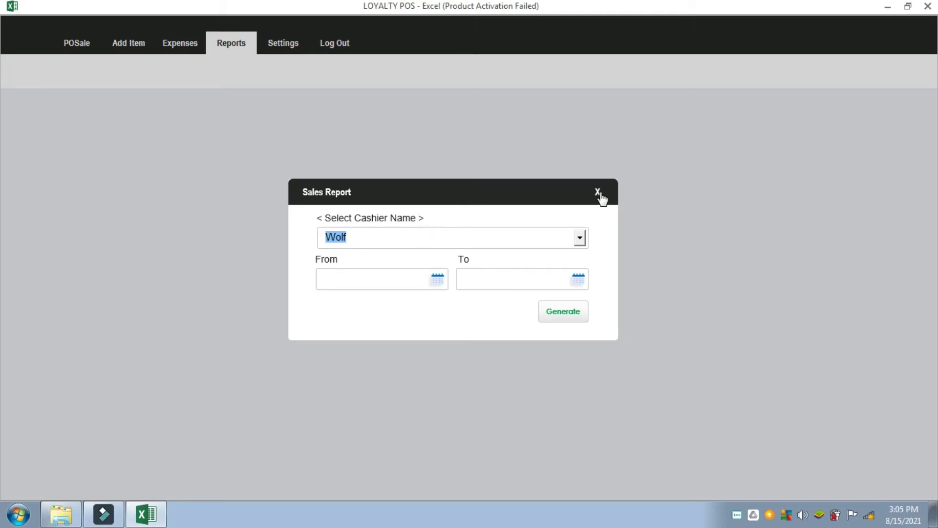
left_click(598, 192)
left_click(454, 165)
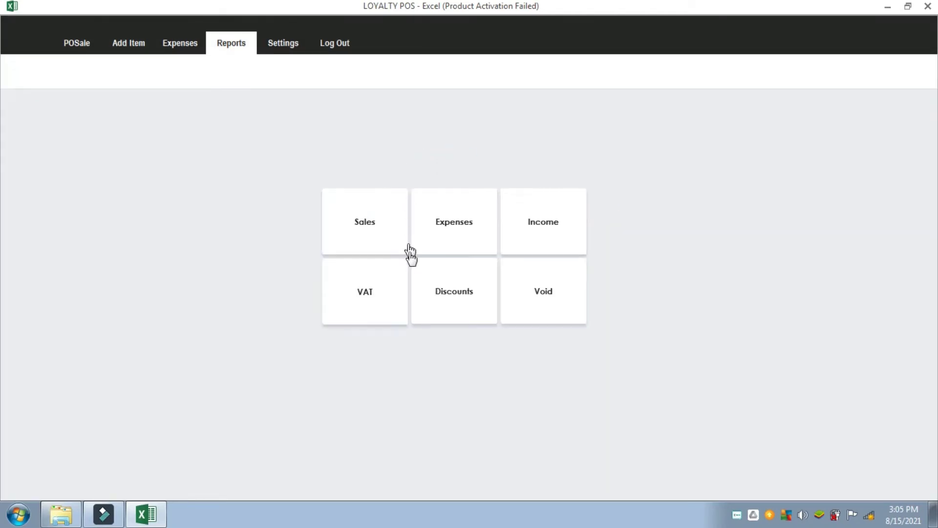
Preview the Expenses, Income, VAT, Discounts and Void report forms, then return to Add Item
left_click(447, 227)
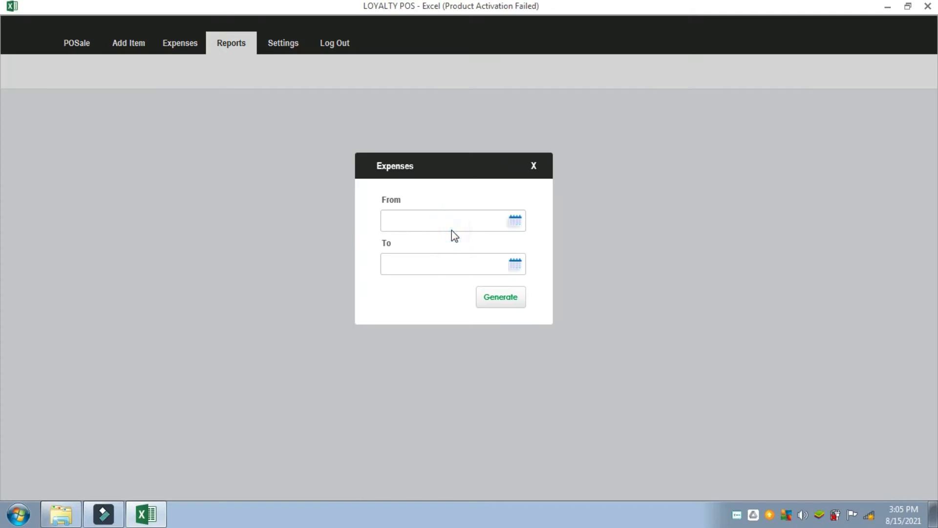
left_click(534, 166)
left_click(542, 231)
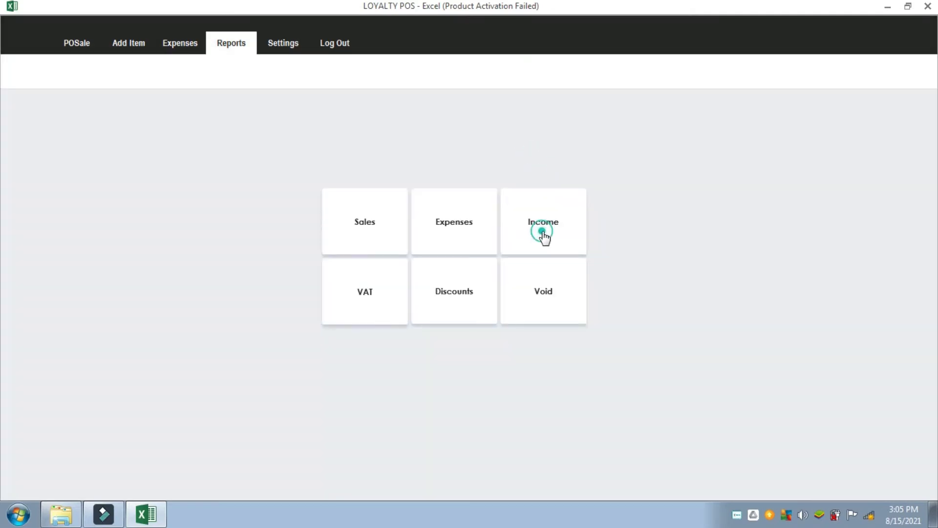
left_click(538, 169)
left_click(386, 284)
left_click(535, 167)
left_click(457, 276)
left_click(522, 286)
left_click(537, 166)
left_click(123, 43)
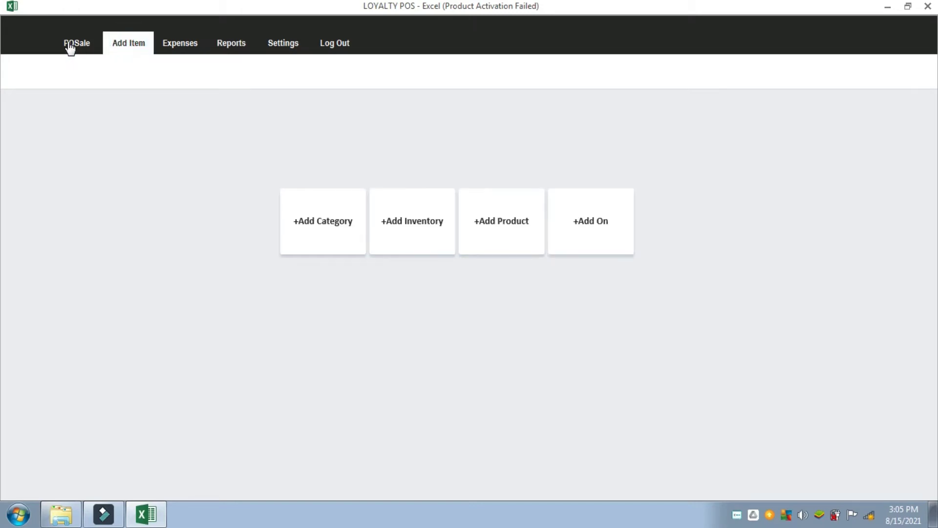
Unlock the Settings page by entering the security key
left_click(280, 47)
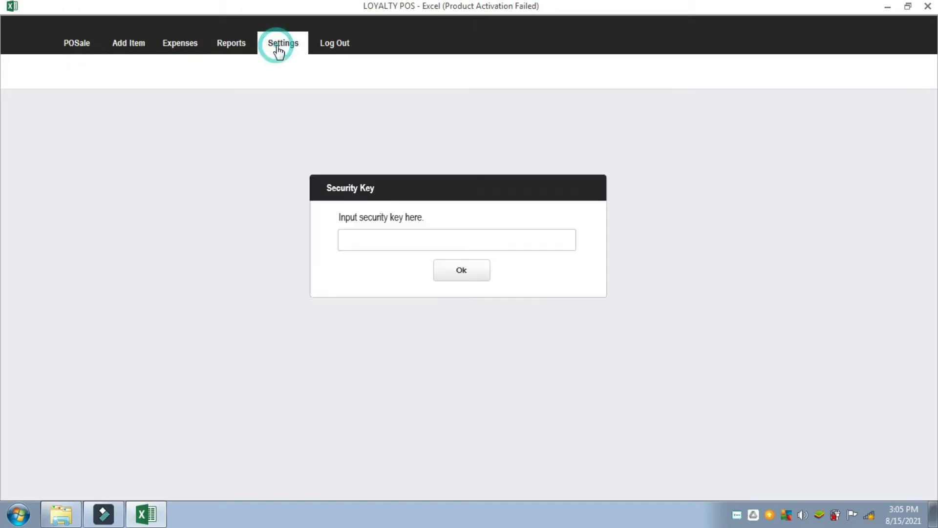
left_click(412, 240)
key("Return")
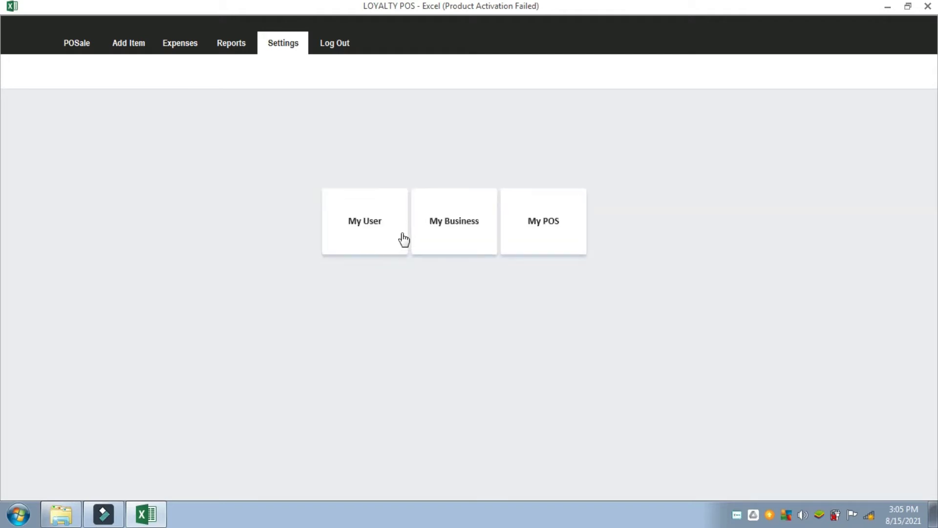
View a chosen user's details in My User's Users & Security Key dialog, then close it
left_click(366, 245)
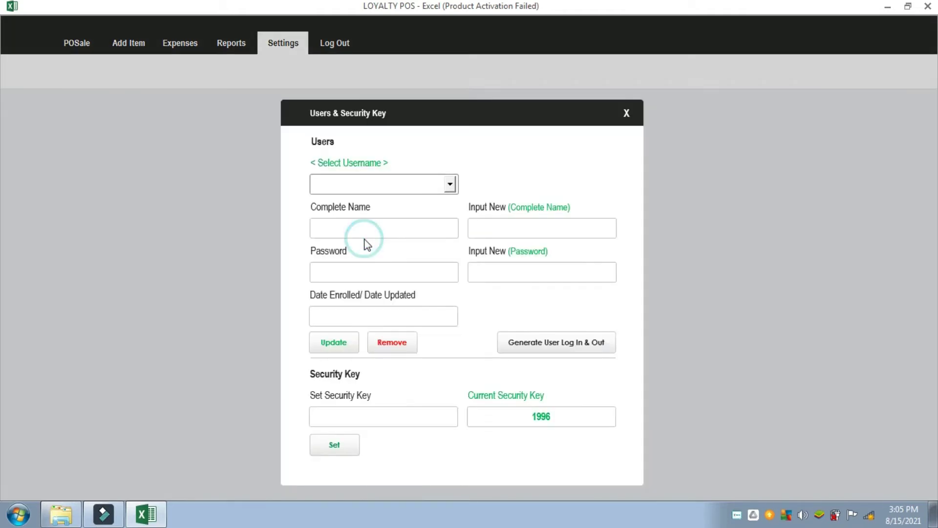
left_click(449, 184)
left_click(396, 219)
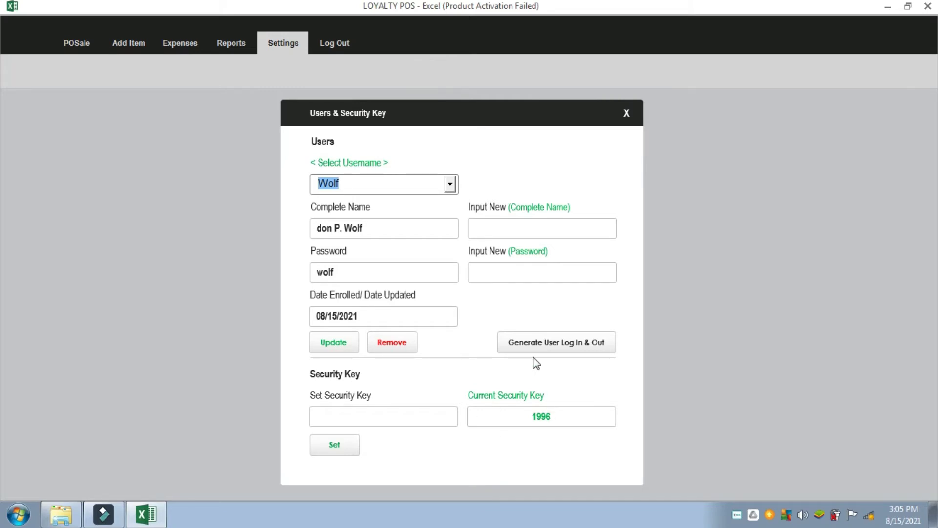
left_click(624, 111)
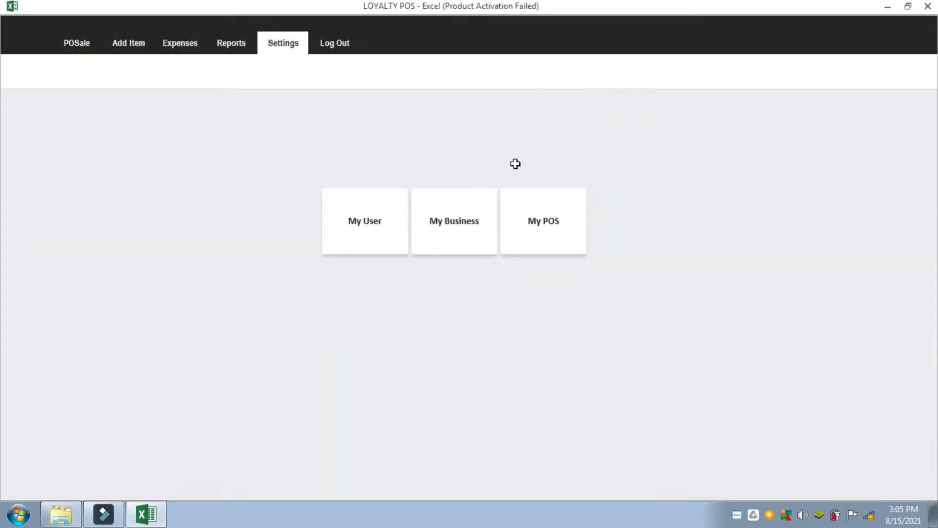
Change the Business Name from 'Ash Pastries' to 'Wolf Pastries', save it, and close My Business
left_click(447, 239)
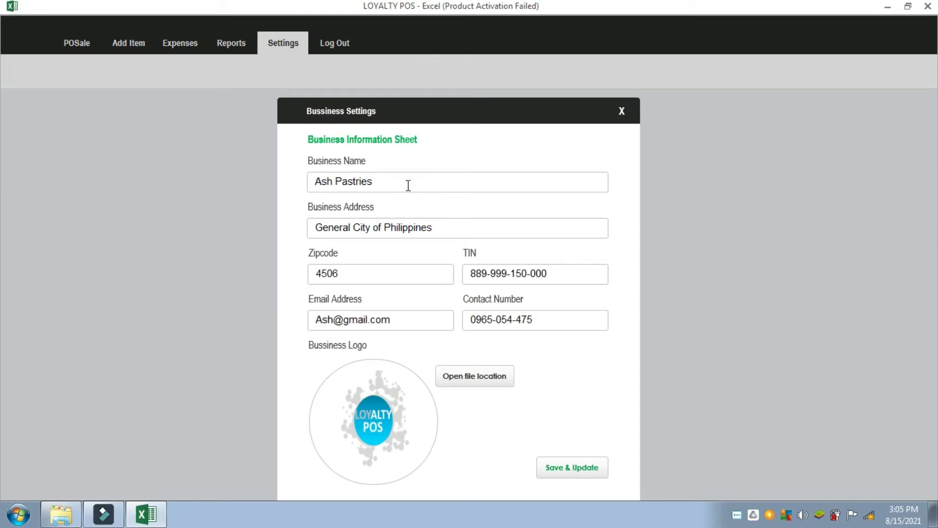
left_click_drag(399, 186, 314, 181)
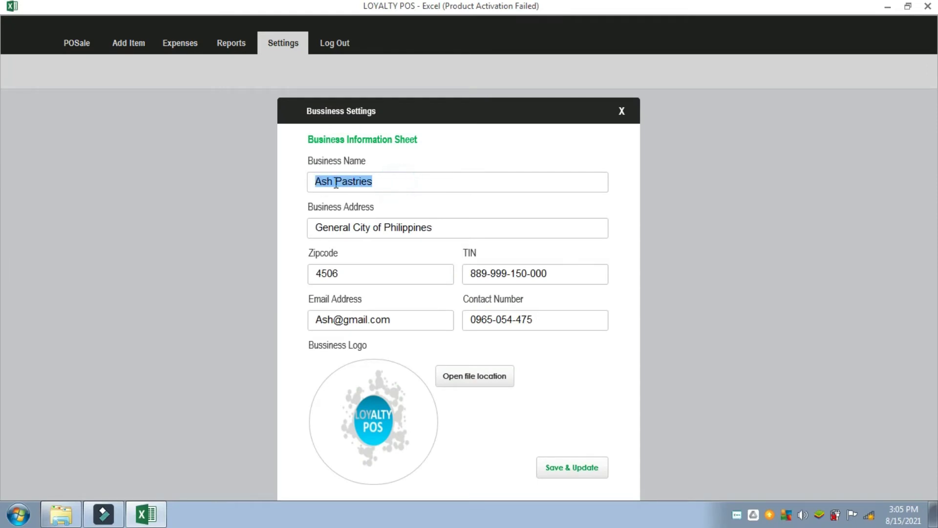
type("Wolf")
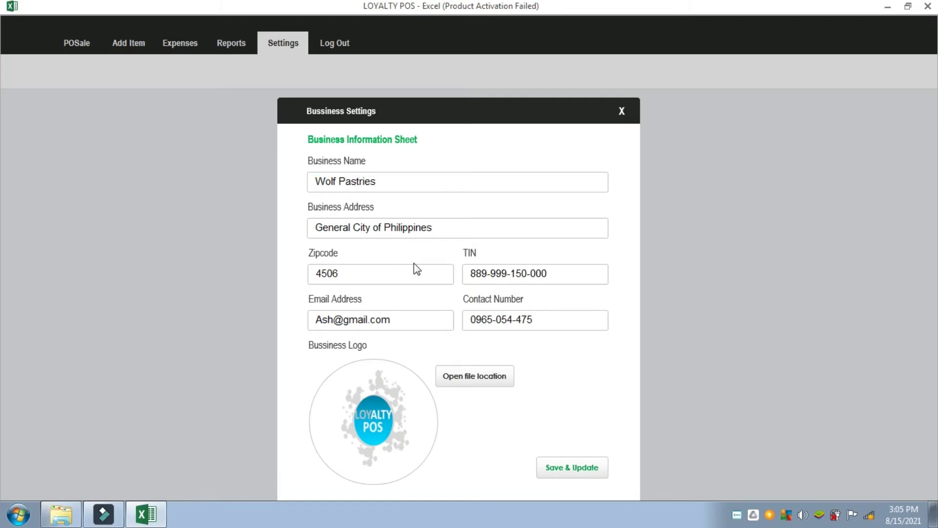
left_click(566, 469)
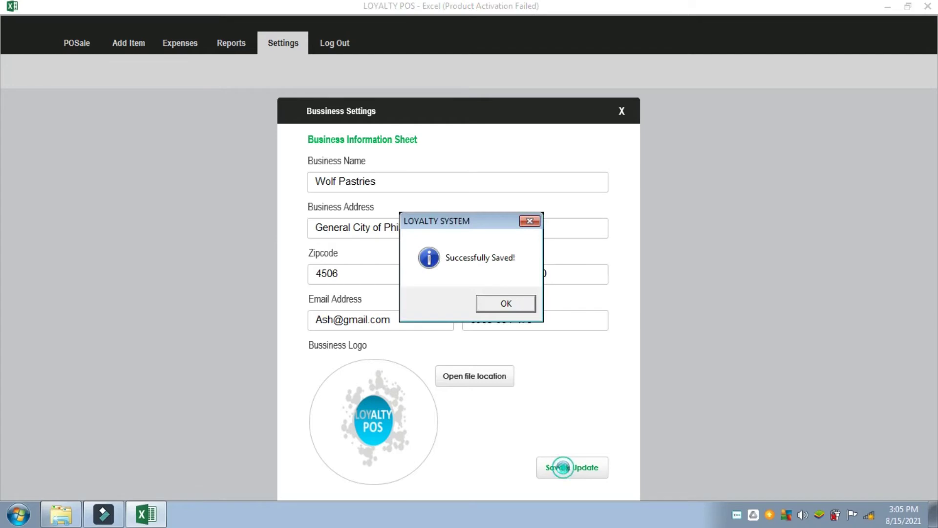
left_click(491, 303)
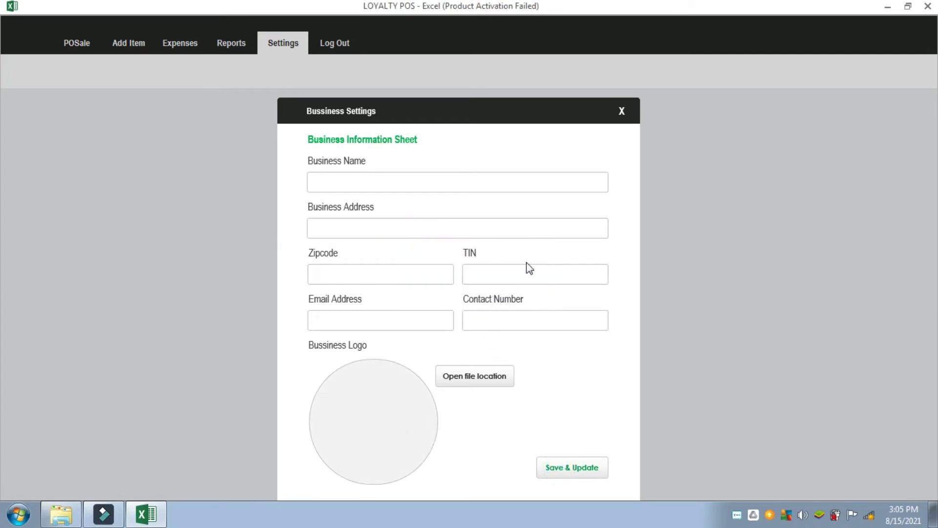
left_click(621, 110)
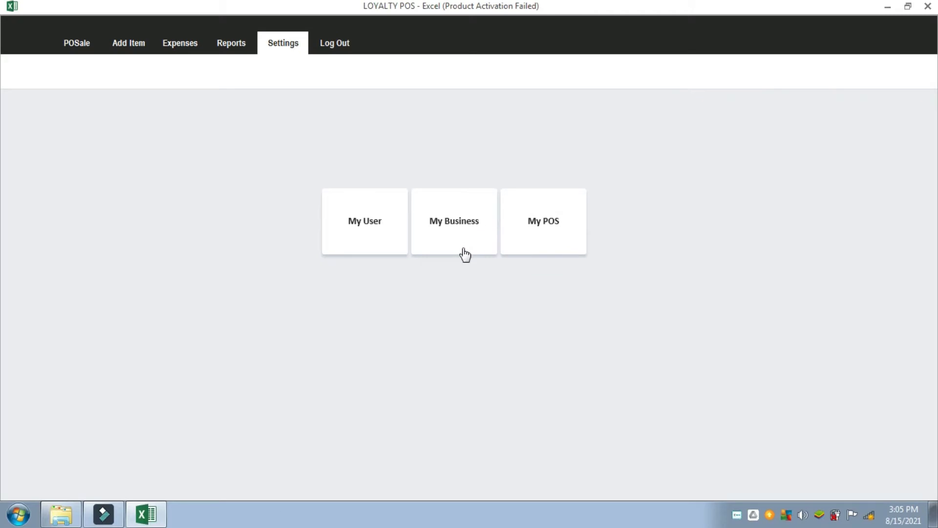
Open the Item Unit, Discount & Status settings under My POS and review the existing units
left_click(536, 236)
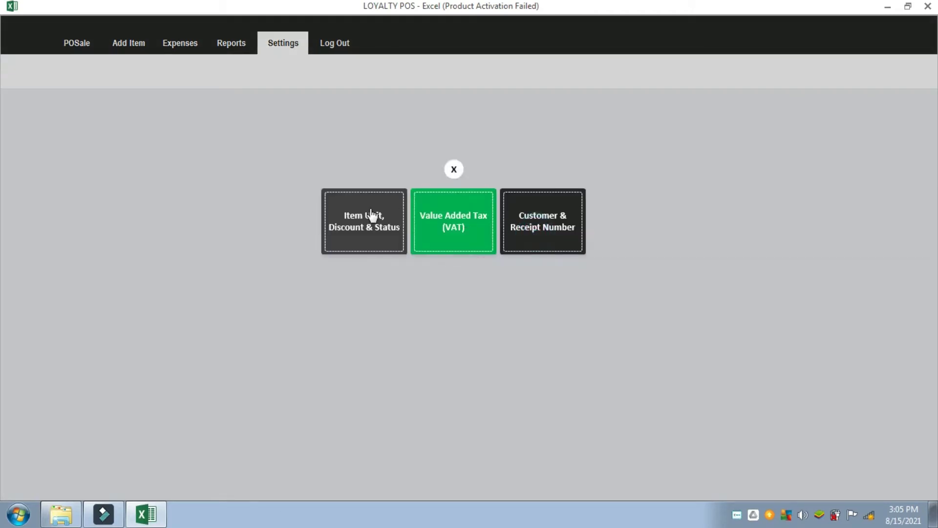
left_click(347, 240)
left_click(441, 192)
left_click(525, 199)
left_click(603, 193)
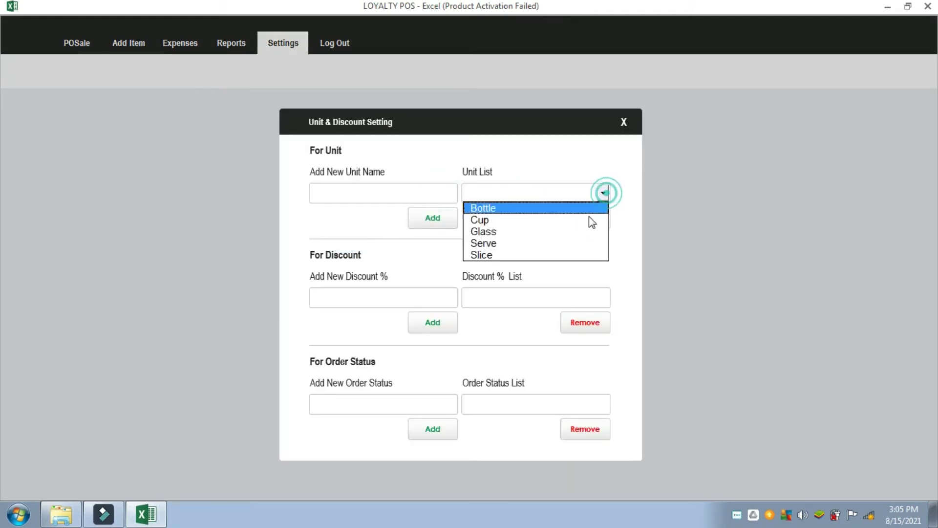
left_click(592, 192)
Review the discount percentages and order statuses, then bring up the Customer & Receipt Number settings
left_click(532, 299)
left_click(604, 299)
left_click(538, 292)
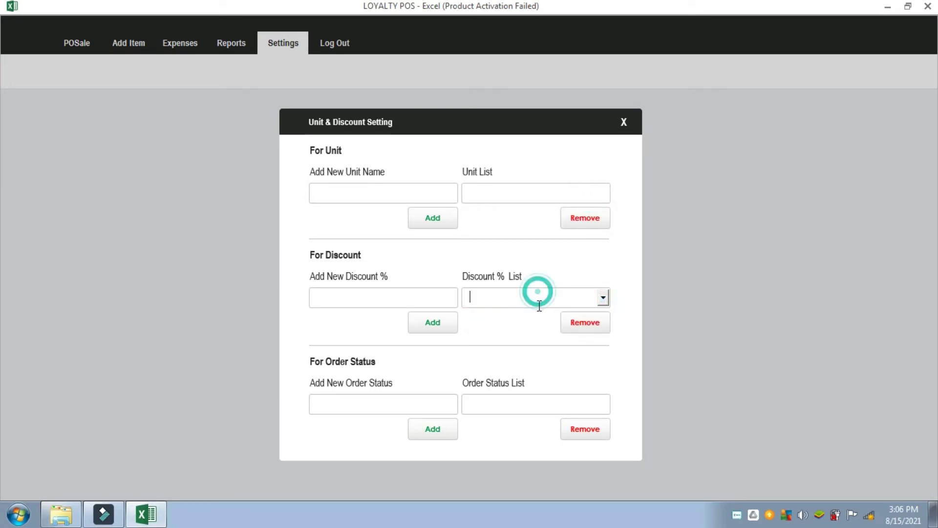
left_click(524, 405)
left_click(603, 404)
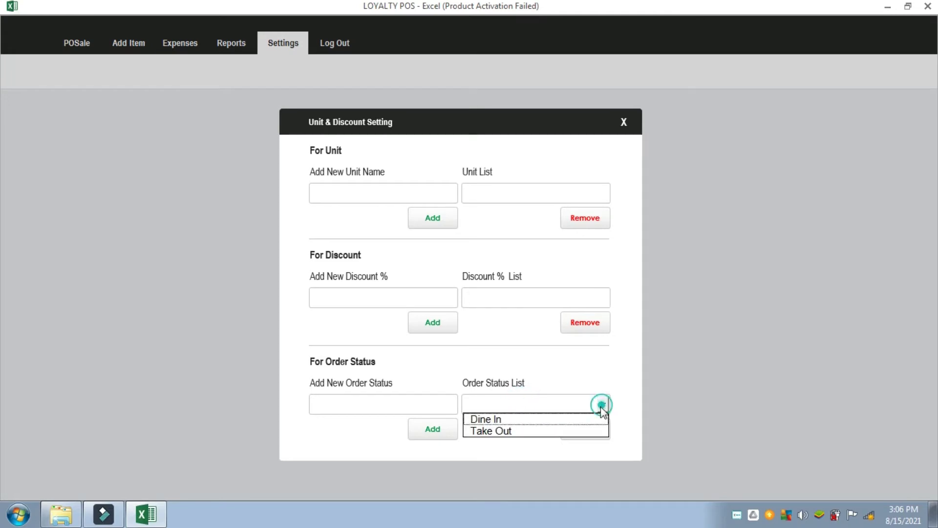
left_click(546, 404)
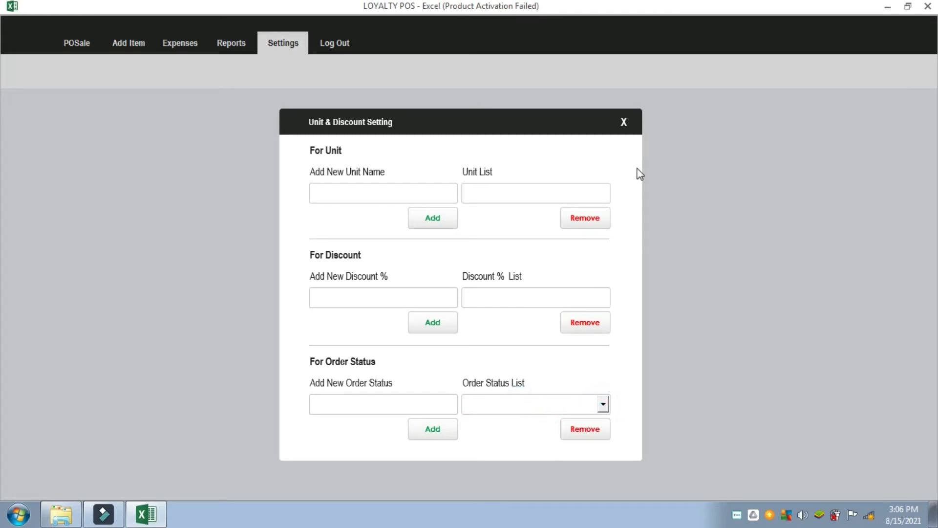
left_click(624, 123)
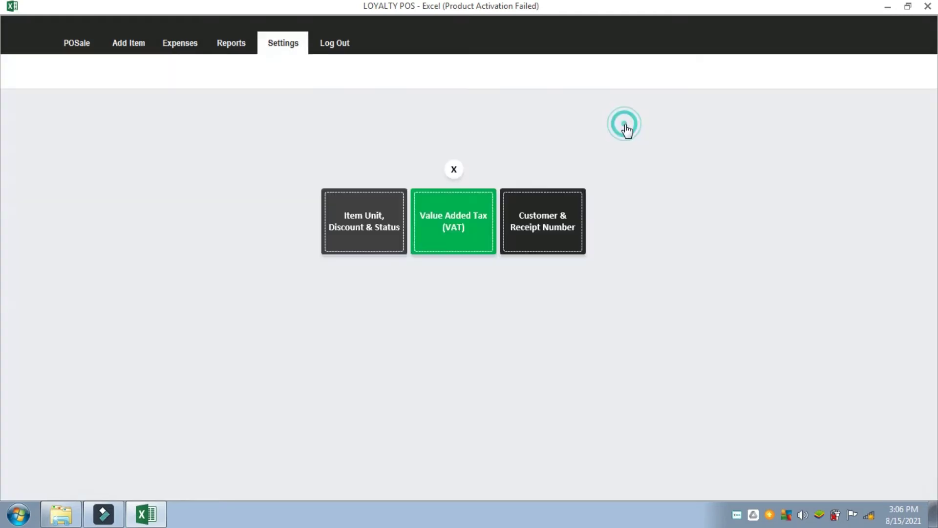
left_click(525, 229)
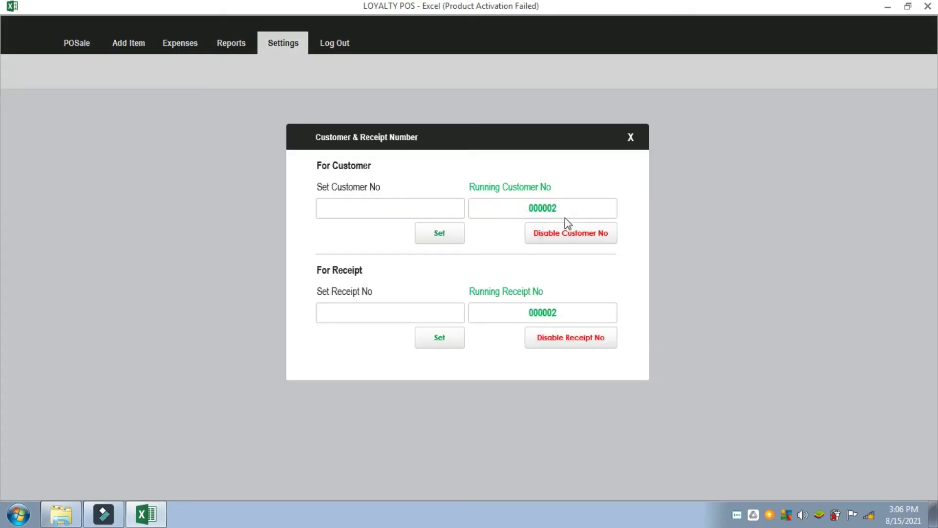
Leave the customer and receipt numbers at 000002 and return to the POSale screen
left_click(401, 211)
left_click(410, 314)
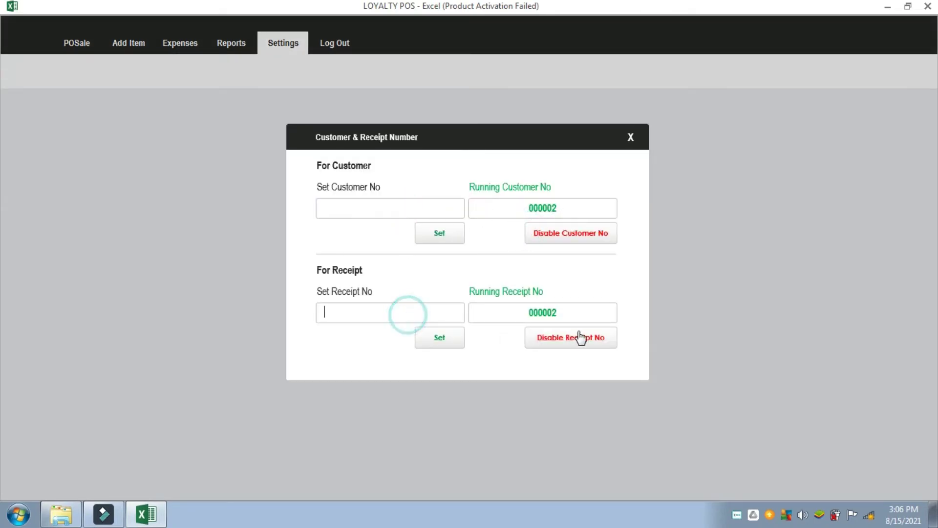
left_click(630, 138)
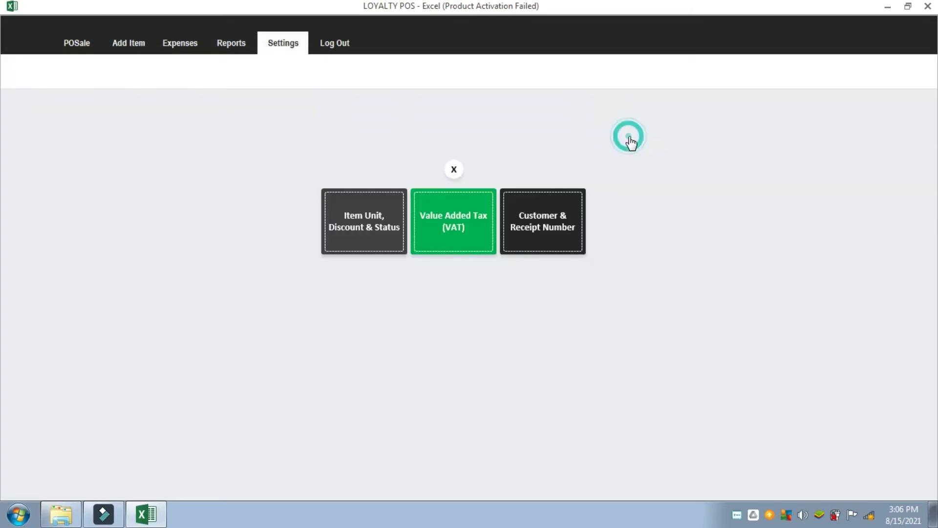
left_click(454, 172)
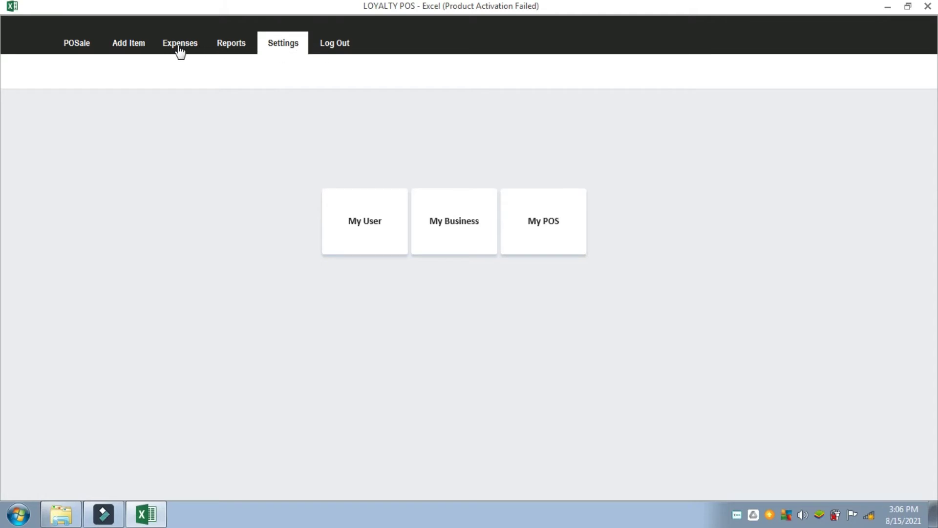
left_click(82, 49)
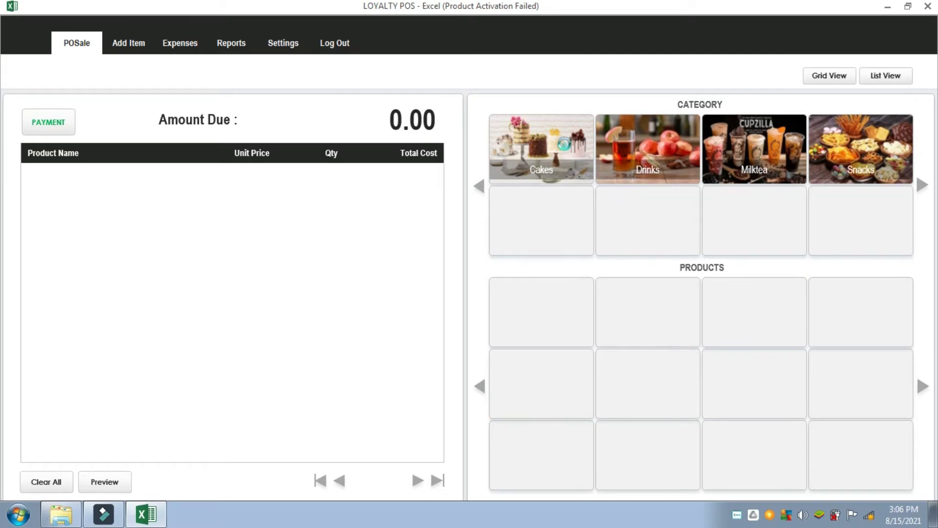
Add two Ash Cookies & Cream Cake and two Ash Apple Drink to the order
left_click(567, 168)
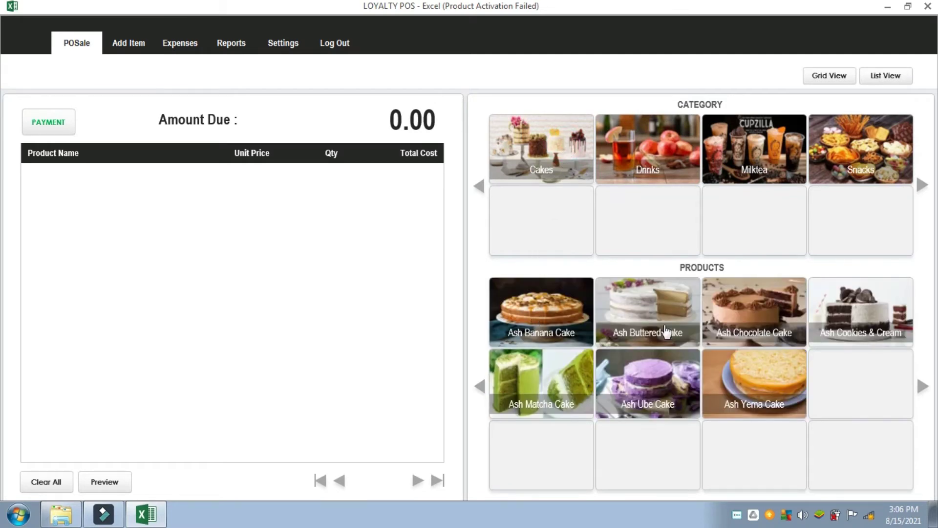
left_click(861, 309)
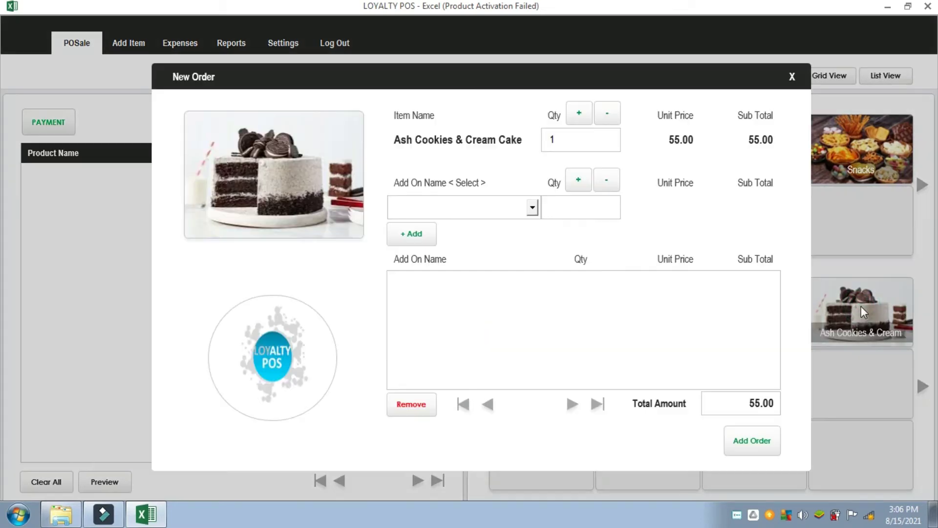
left_click(579, 115)
left_click(753, 453)
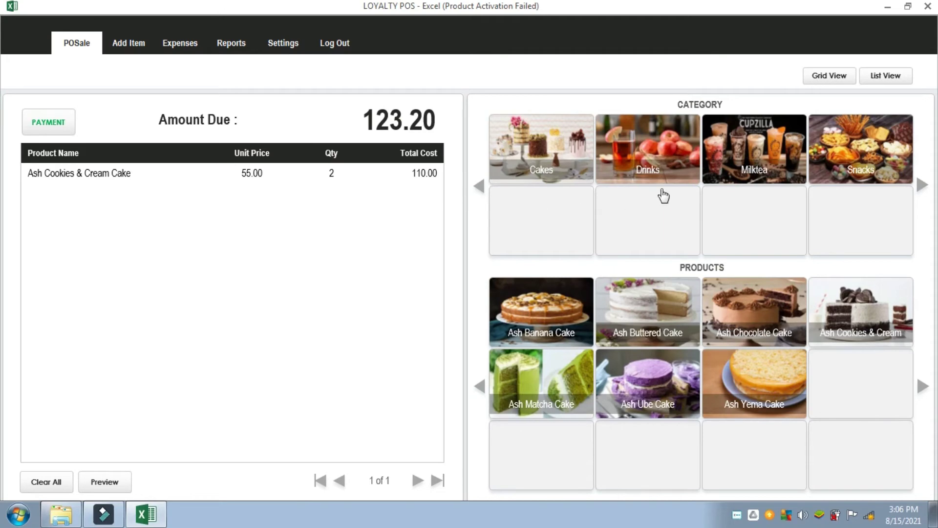
left_click(663, 156)
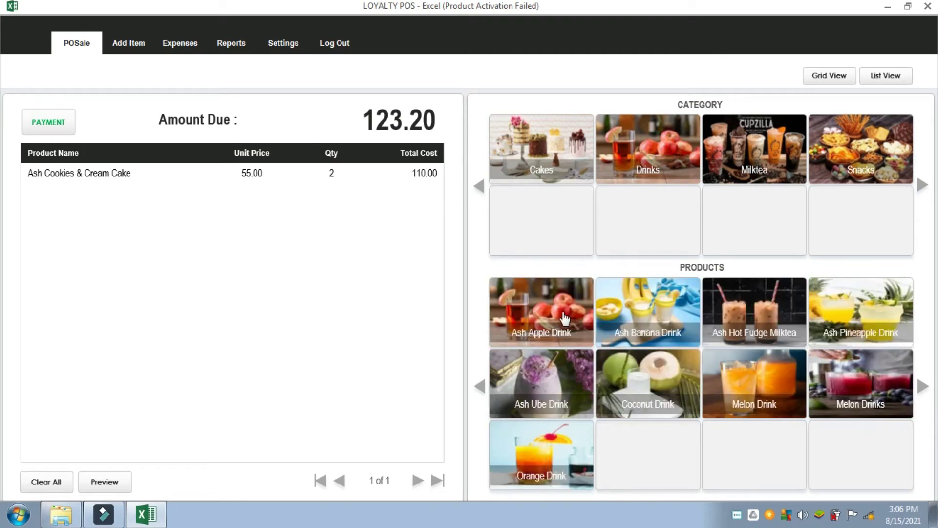
left_click(547, 315)
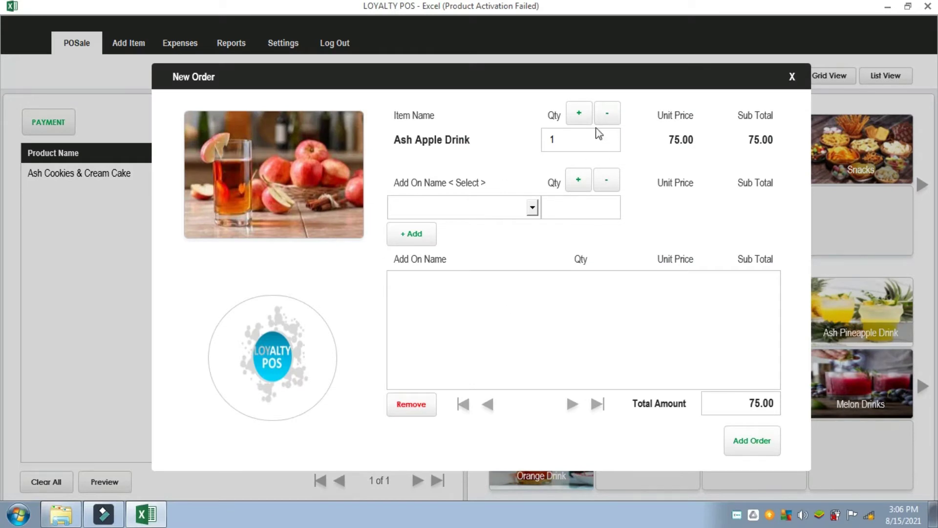
left_click(580, 118)
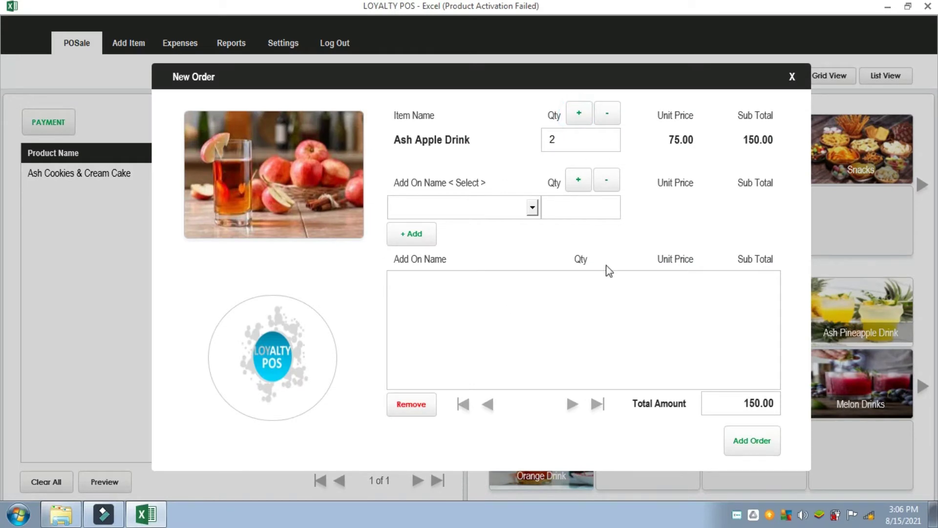
left_click(749, 442)
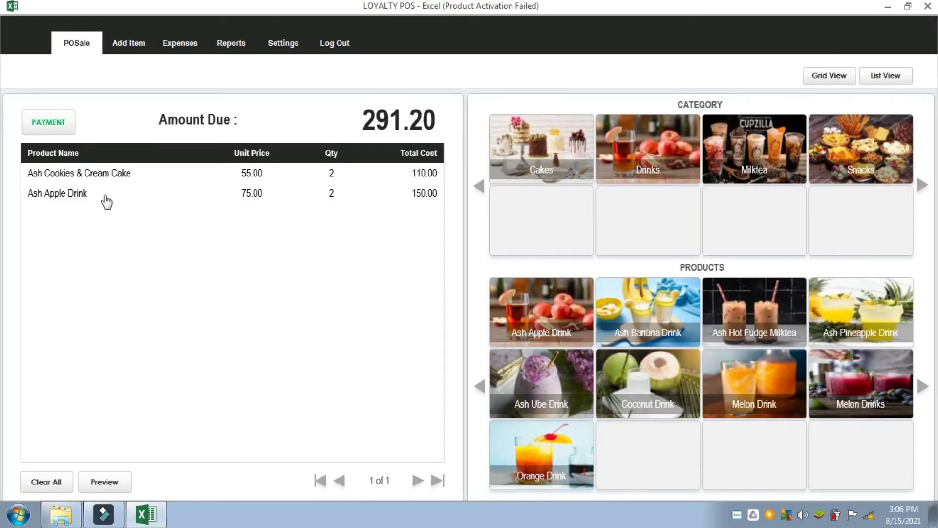
Add two Ash Hokaido Milktea and two Ash Fries, bringing the total to 515.20
left_click(757, 144)
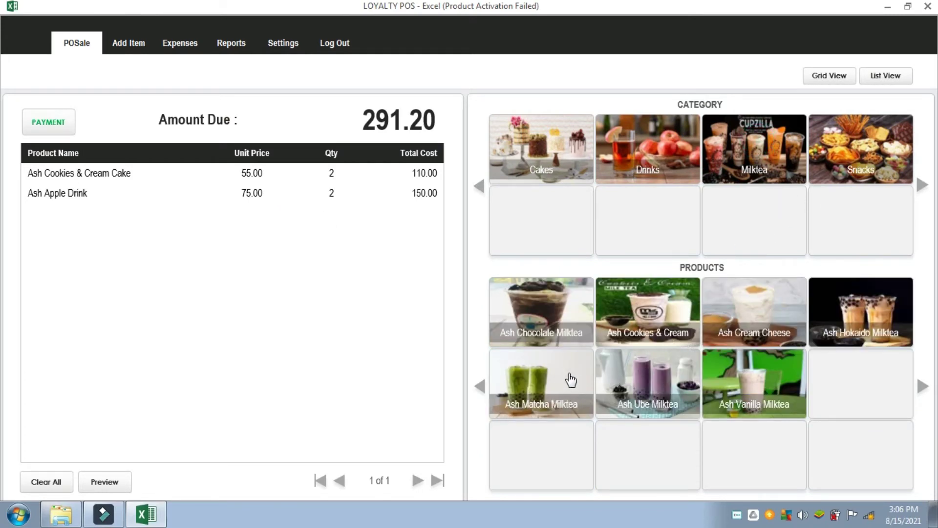
left_click(864, 293)
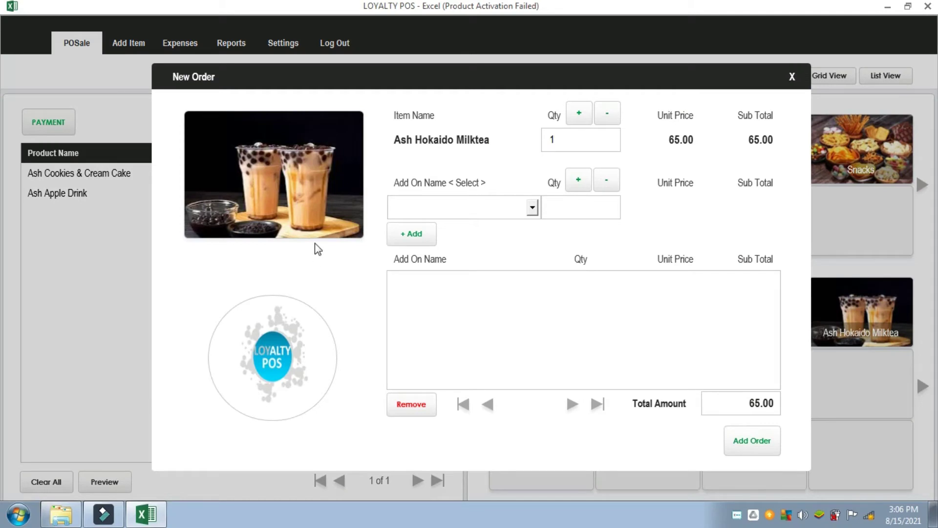
left_click(581, 115)
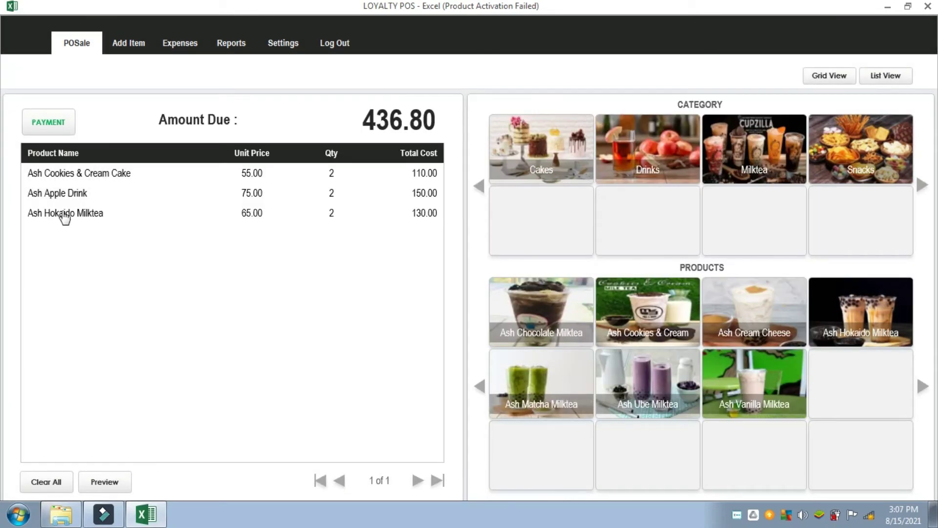
left_click(882, 155)
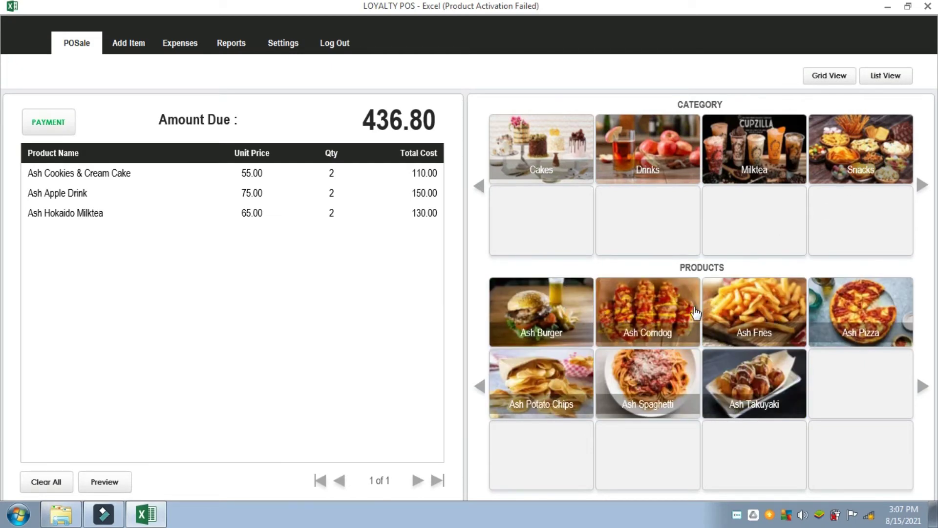
left_click(751, 300)
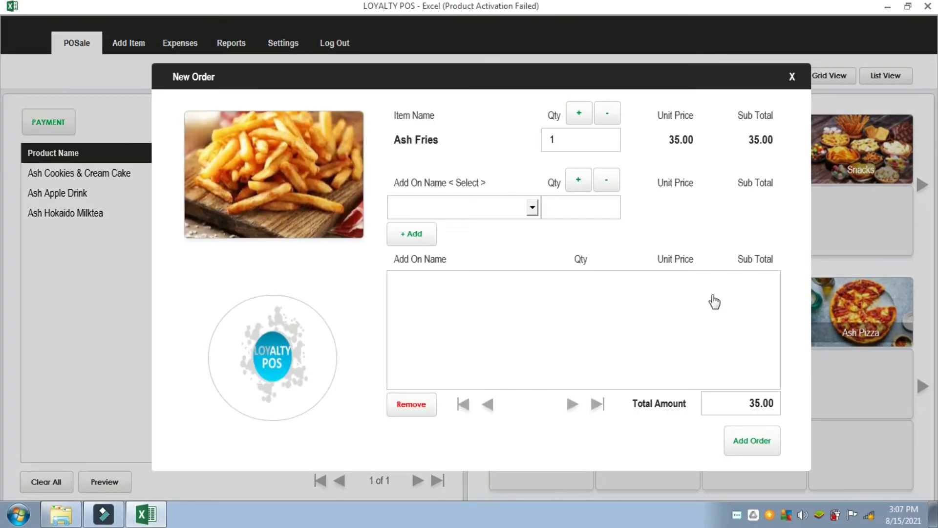
left_click(571, 117)
left_click(745, 442)
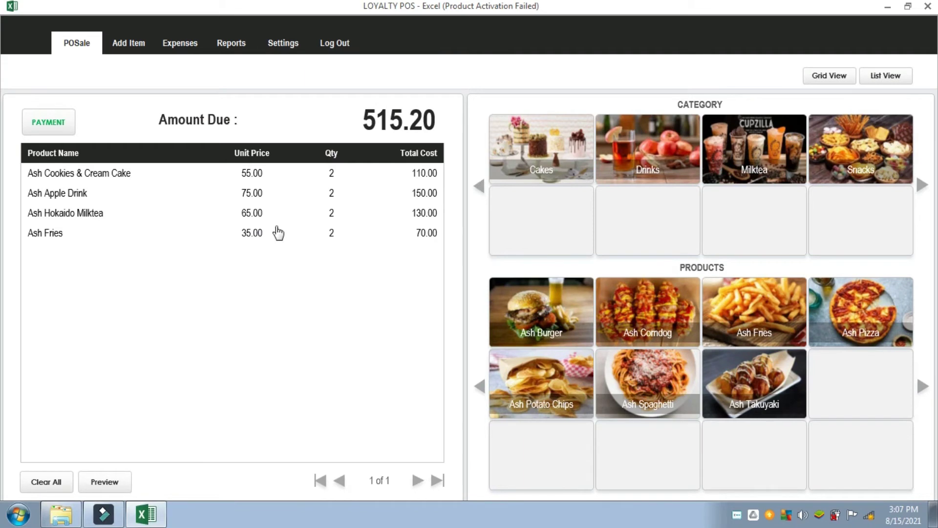
left_click(251, 233)
Raise Ash Fries to 4 and back to 2, then start payment for 515.20
left_click(213, 211)
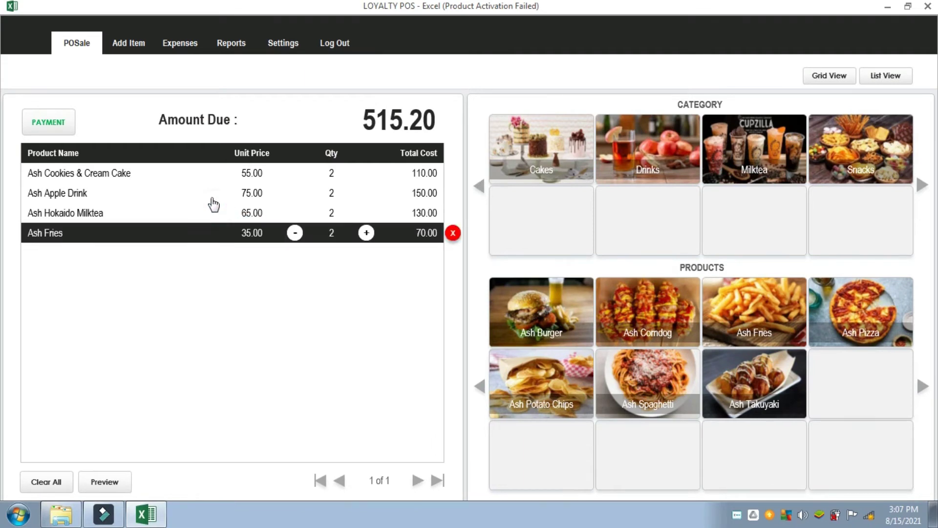
left_click(207, 191)
left_click(220, 173)
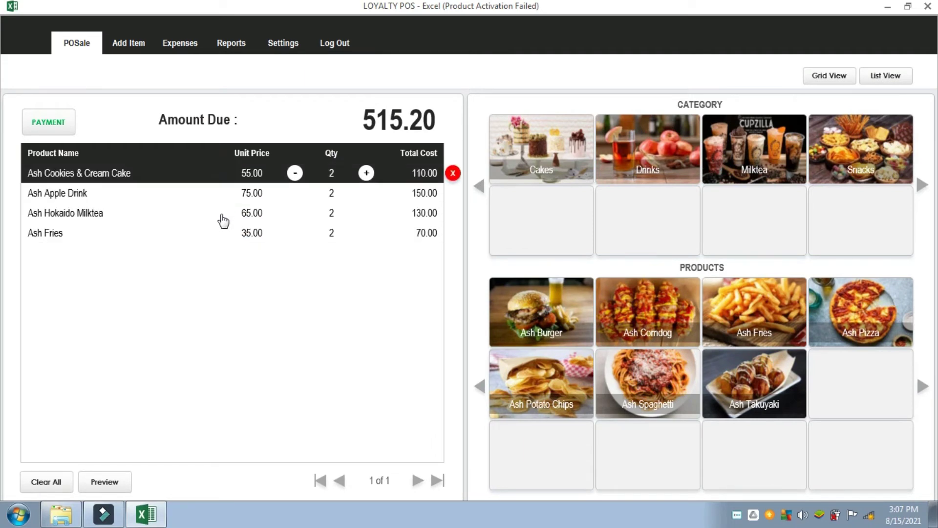
left_click(309, 235)
left_click(366, 233)
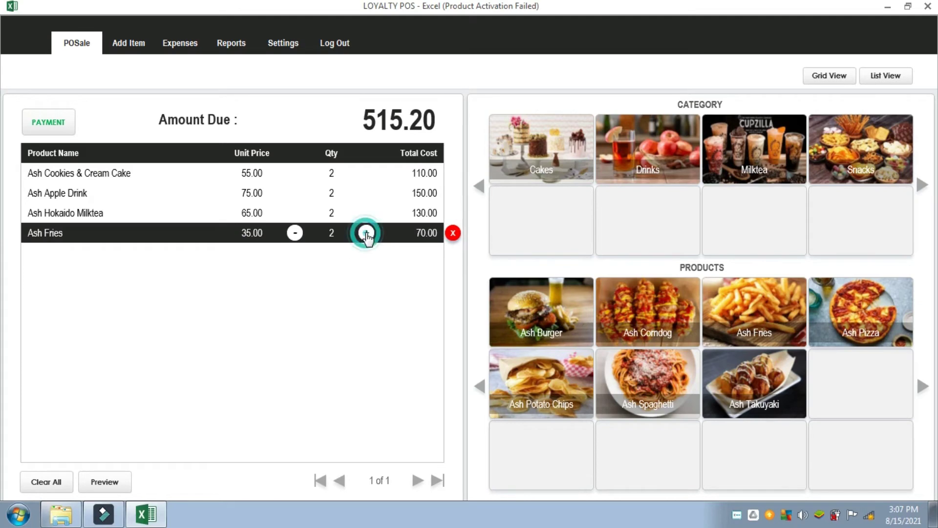
left_click(366, 234)
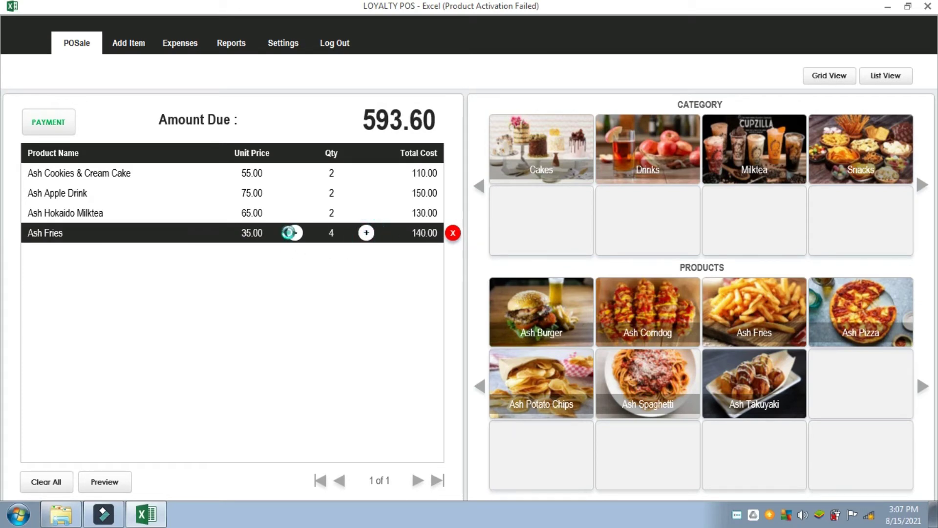
left_click(294, 233)
left_click(294, 234)
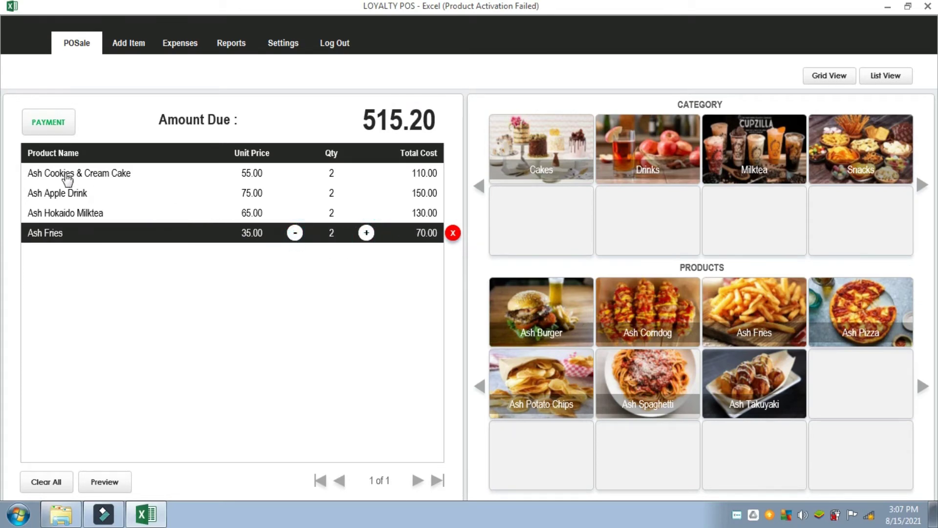
left_click(43, 128)
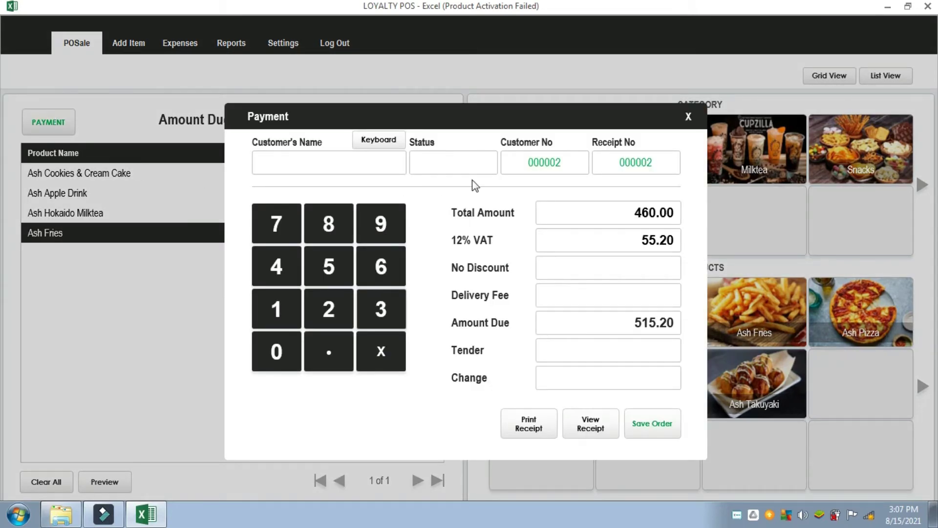
Enter the customer's name with the on-screen keyboard and set the order status to Dine In
left_click(324, 163)
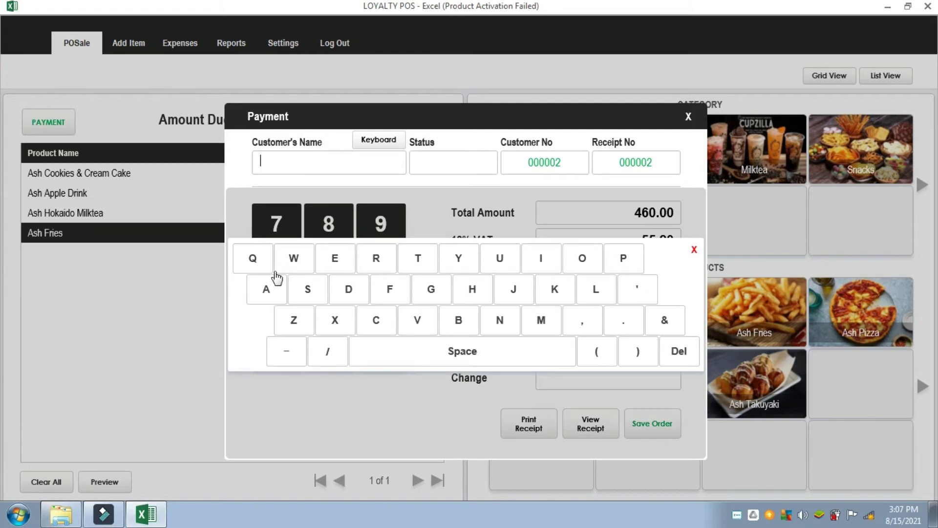
left_click(458, 326)
left_click(369, 255)
left_click(578, 261)
left_click(578, 261)
left_click(555, 296)
left_click(441, 162)
left_click(489, 161)
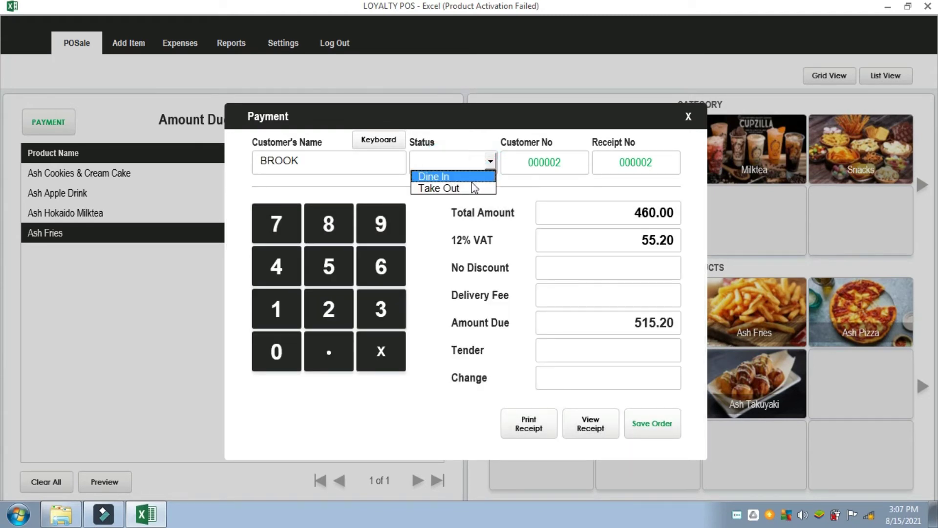
left_click(470, 177)
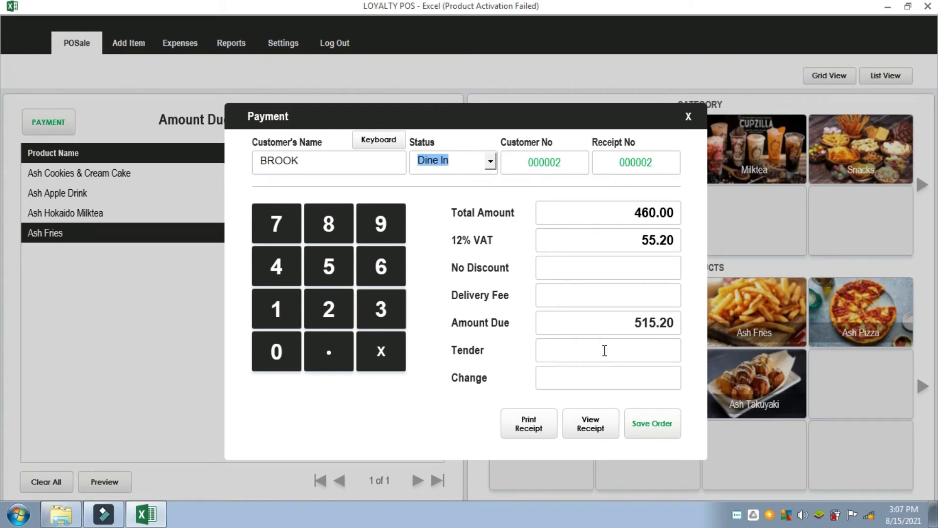
Enter 600 as the tender amount, giving 84.80 change
left_click(652, 430)
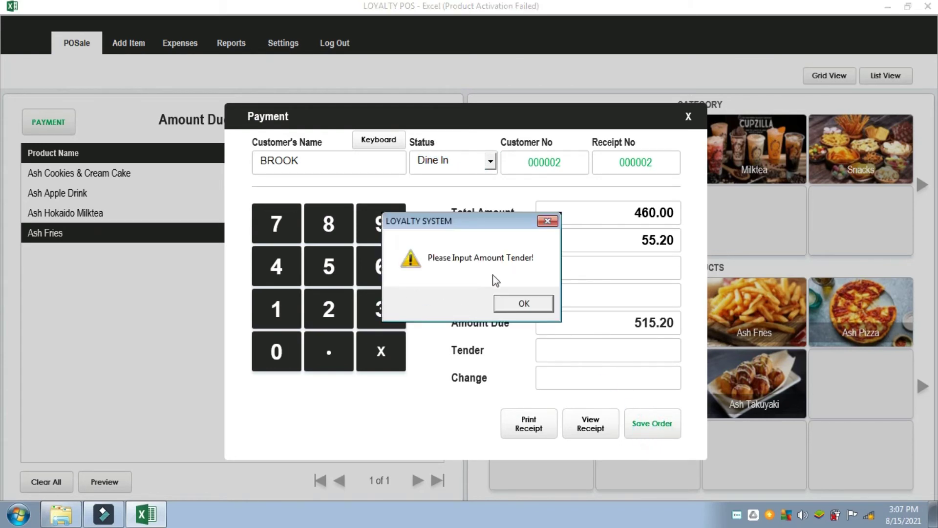
left_click(531, 305)
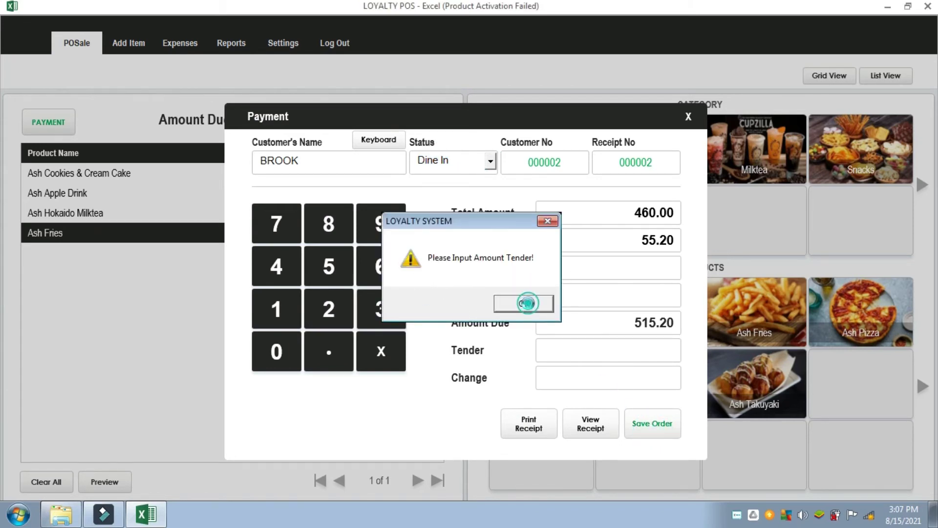
left_click(589, 352)
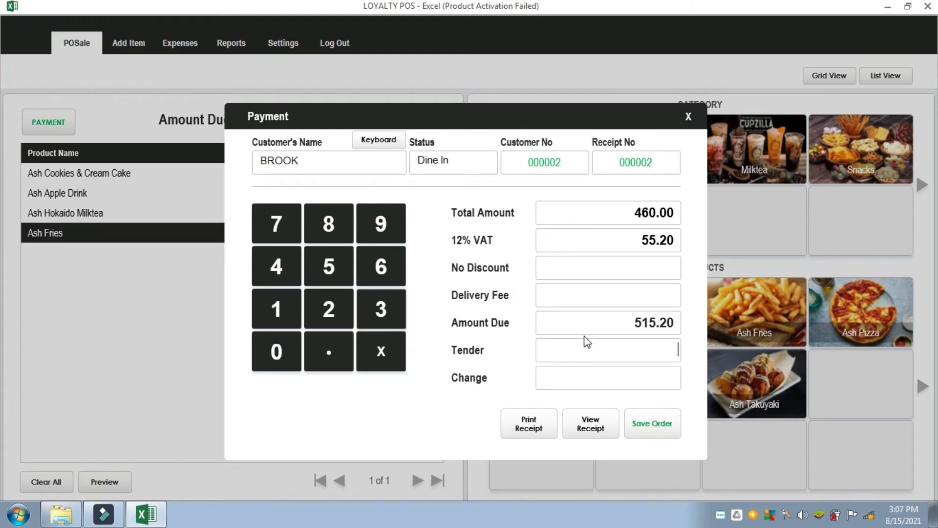
left_click(380, 268)
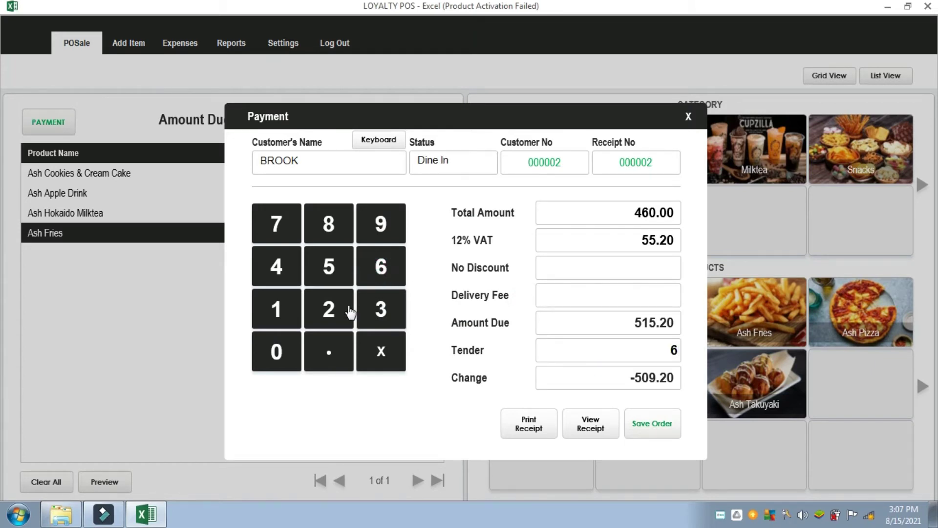
left_click(282, 350)
left_click(281, 350)
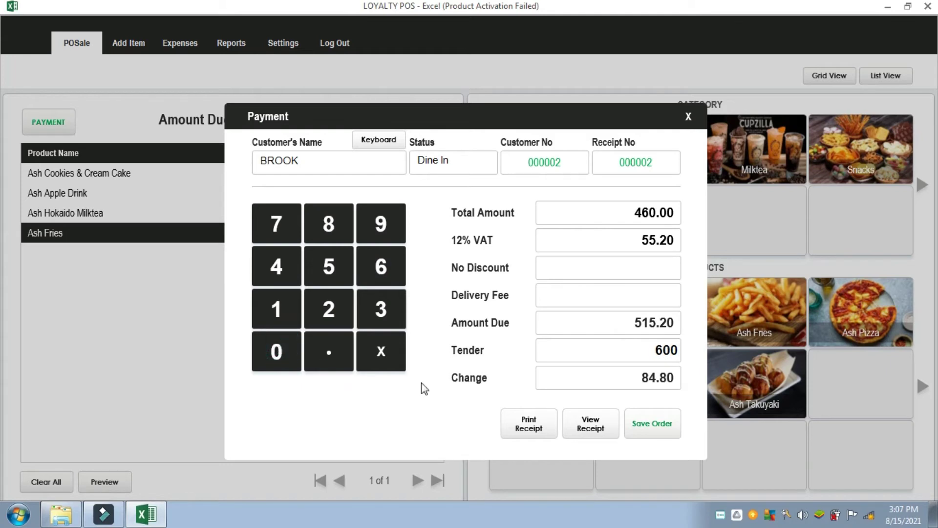
Apply a 5% discount so 492.20 is due with 107.80 change, and save the order
left_click(617, 270)
left_click(532, 245)
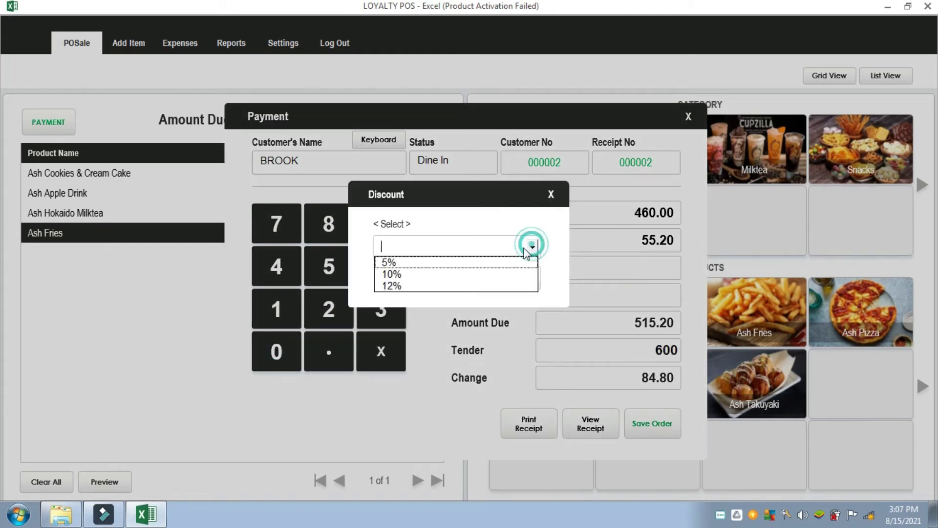
left_click(483, 263)
left_click(516, 278)
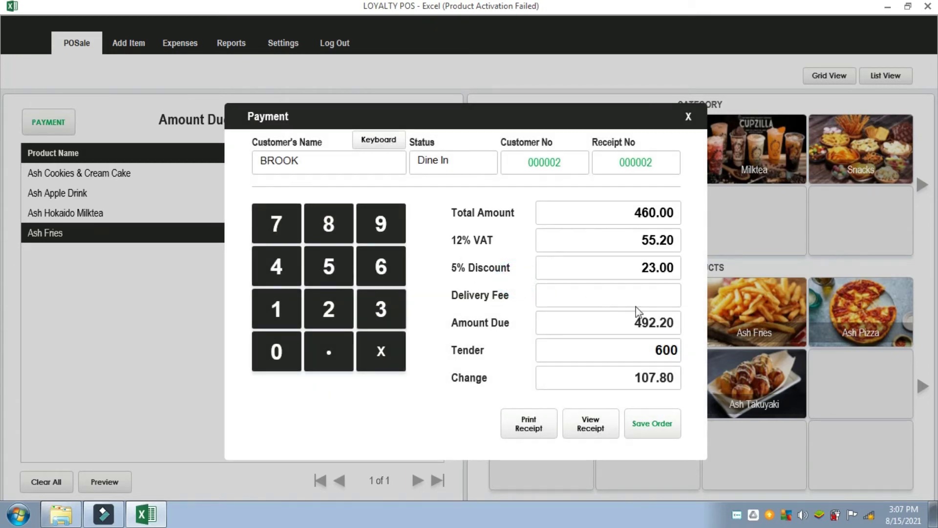
left_click(657, 431)
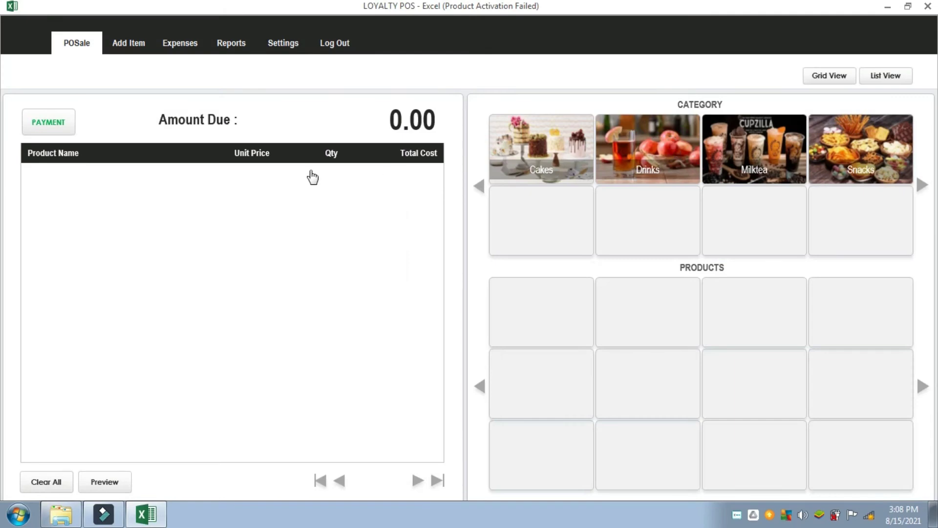
left_click(230, 45)
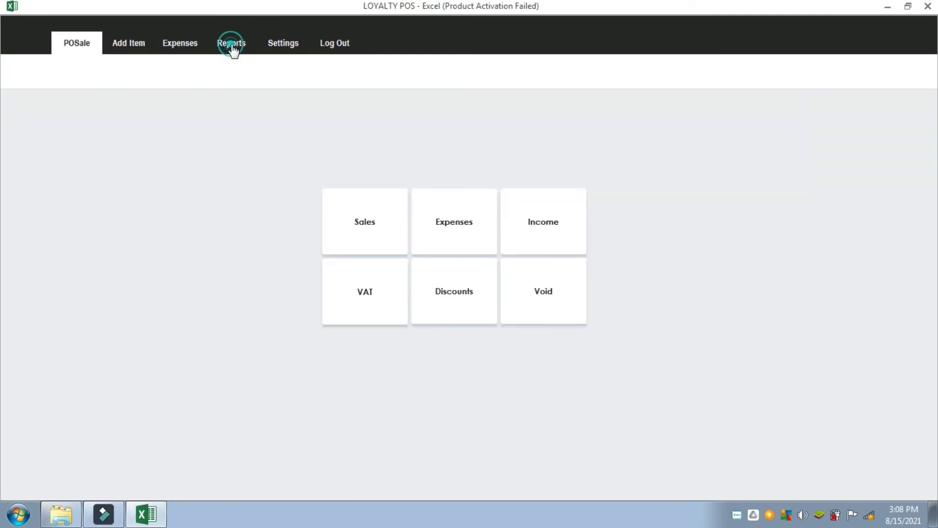
Generate a sales report with both From and To dates set to 08/15/2021
left_click(373, 231)
left_click(402, 235)
left_click(513, 224)
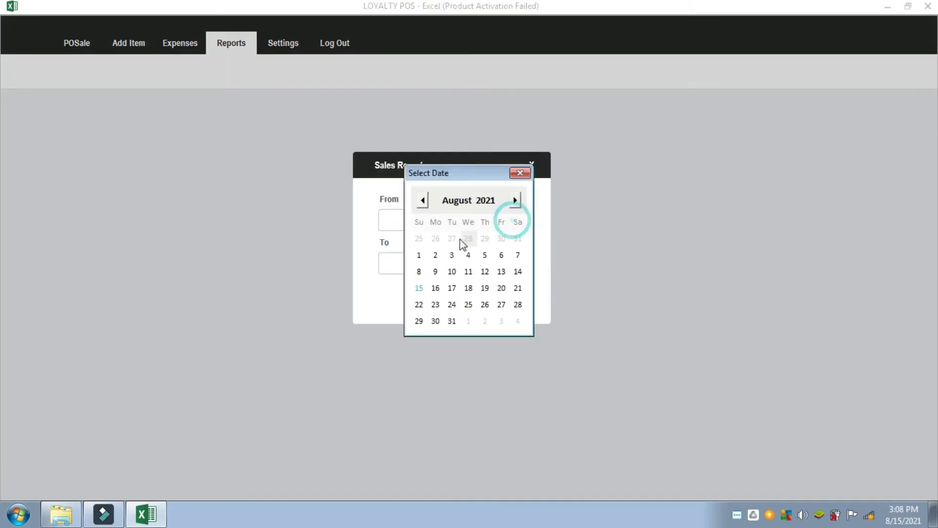
left_click(421, 299)
left_click(521, 267)
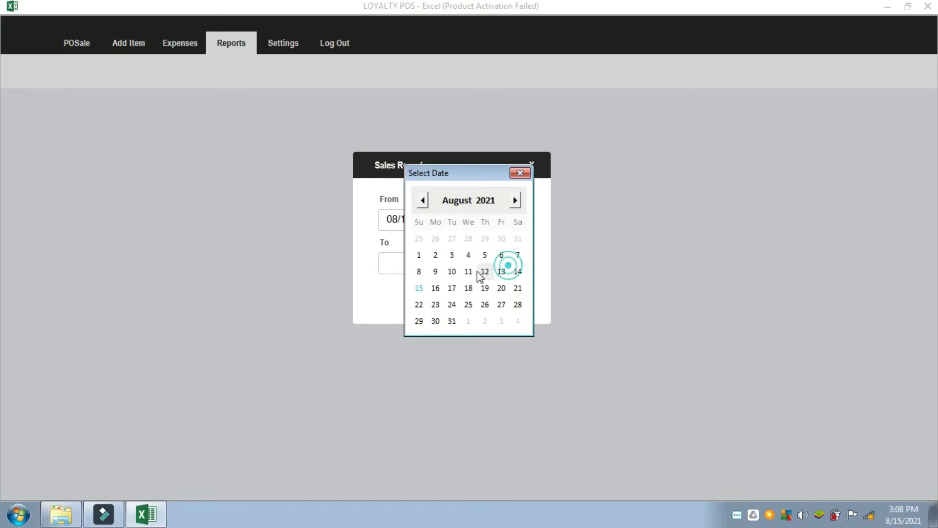
left_click(414, 291)
left_click(496, 297)
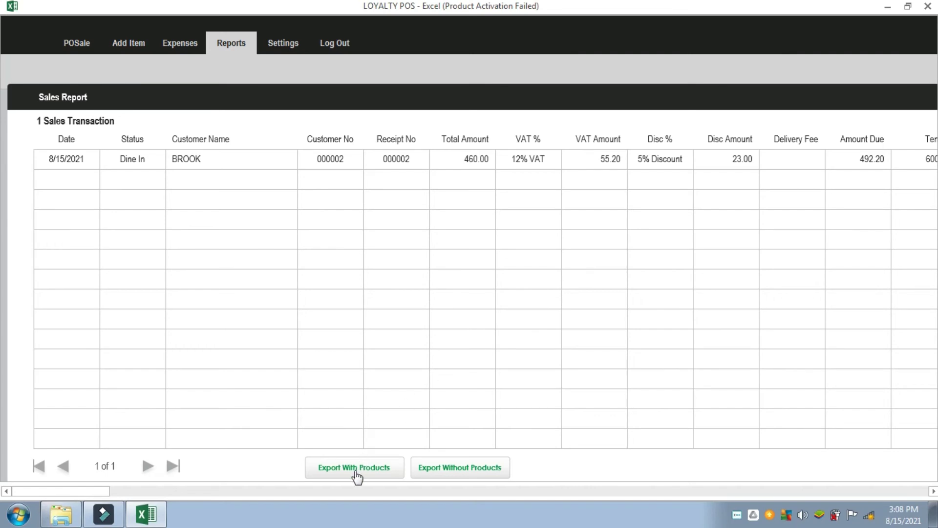
mouse_move(88, 490)
left_mouse_down()
mouse_move(136, 491)
mouse_move(109, 496)
left_mouse_up()
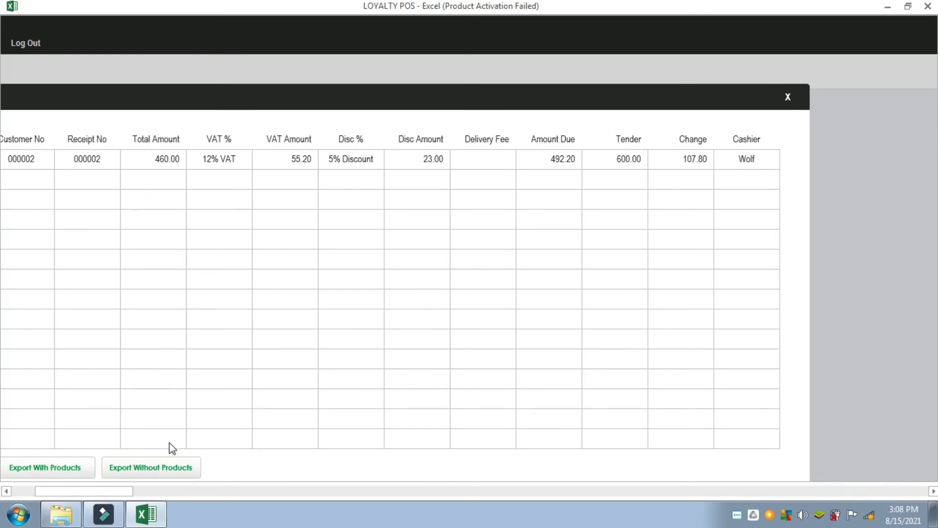
left_click_drag(100, 490, 76, 491)
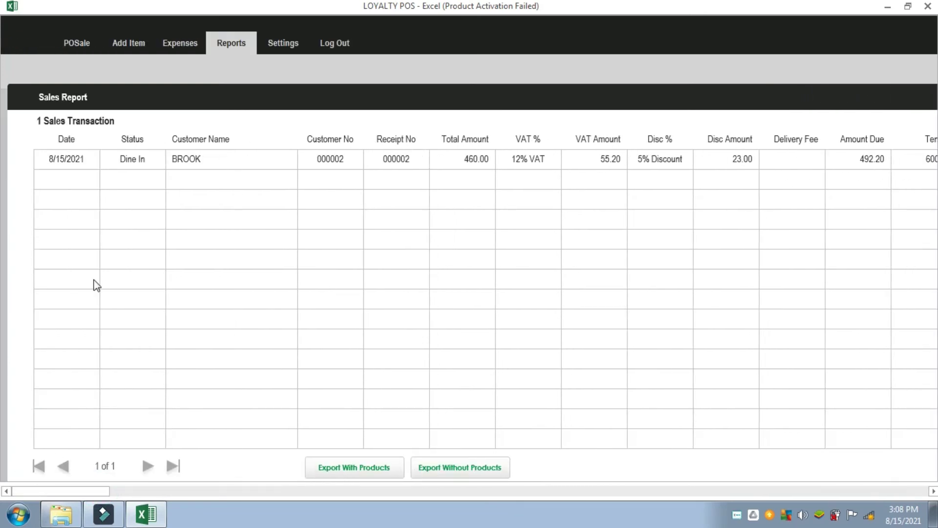
Export the sales report with products to an Excel workbook, review it, and close it unsaved
left_click(331, 470)
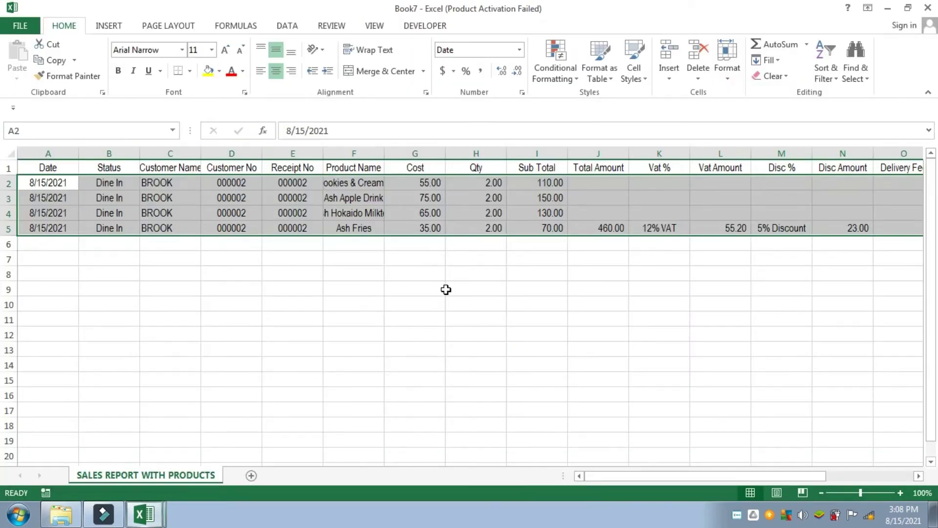
left_click(298, 259)
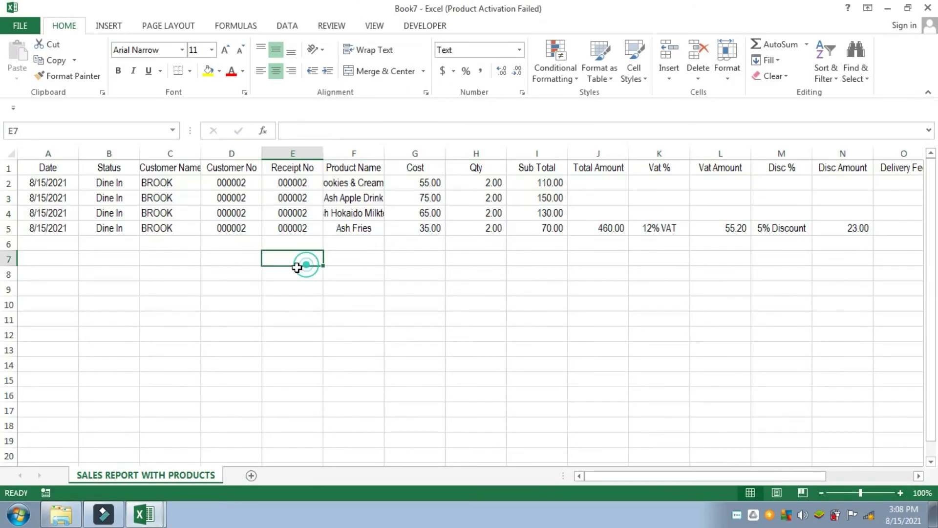
left_click_drag(627, 481, 553, 475)
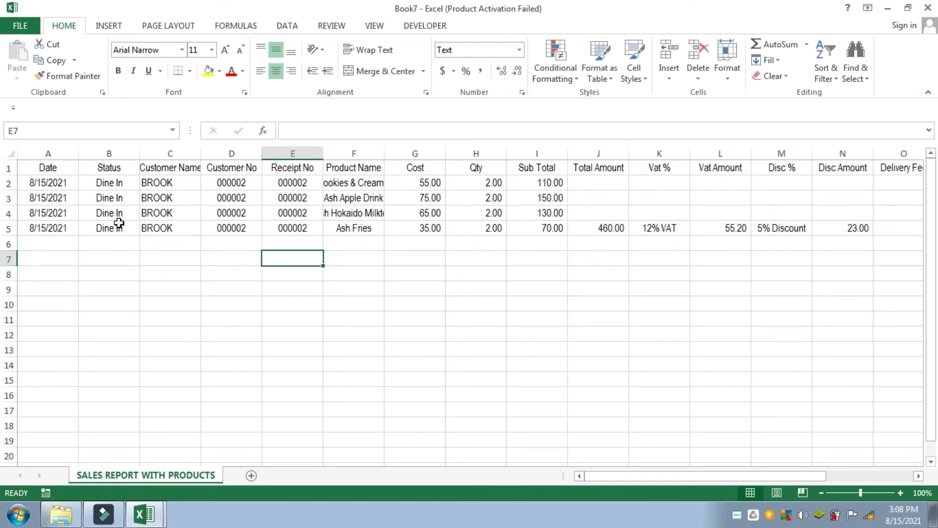
left_click(927, 8)
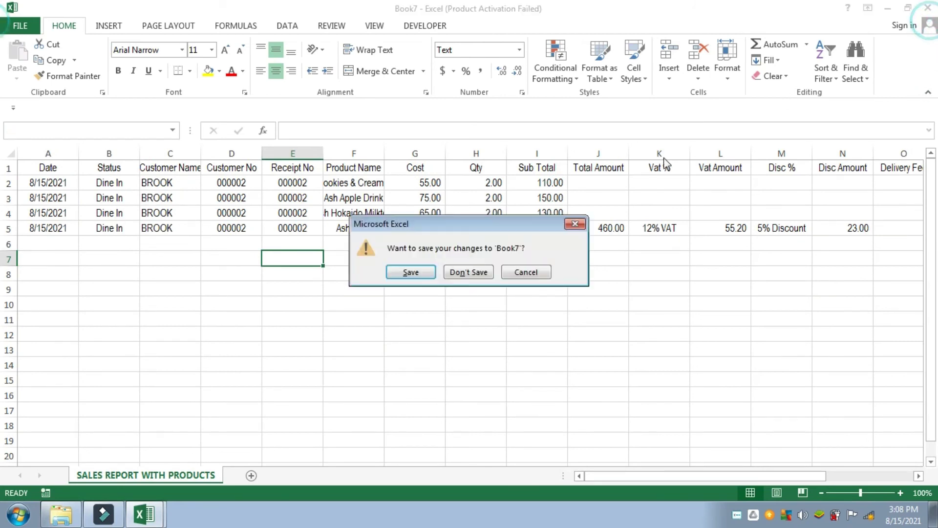
left_click(470, 271)
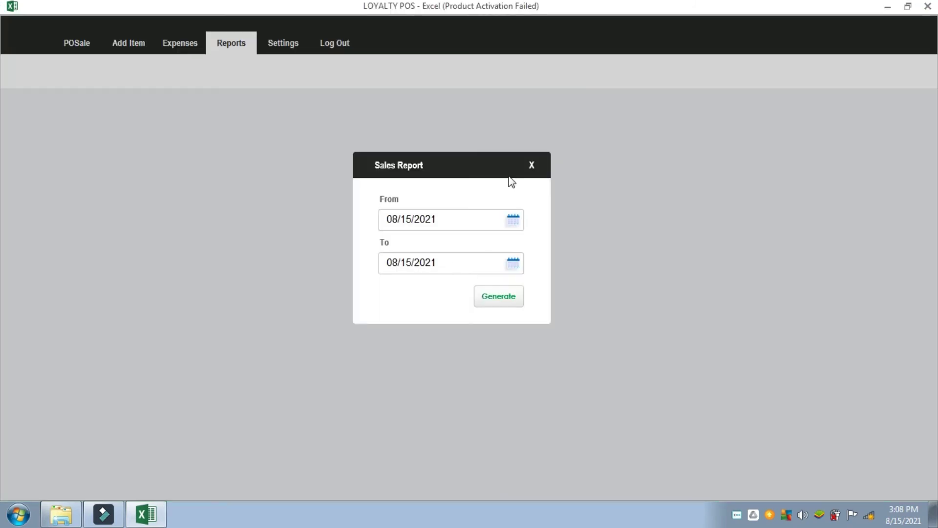
Close the Sales Report dialog and return to the POSale screen
left_click(531, 165)
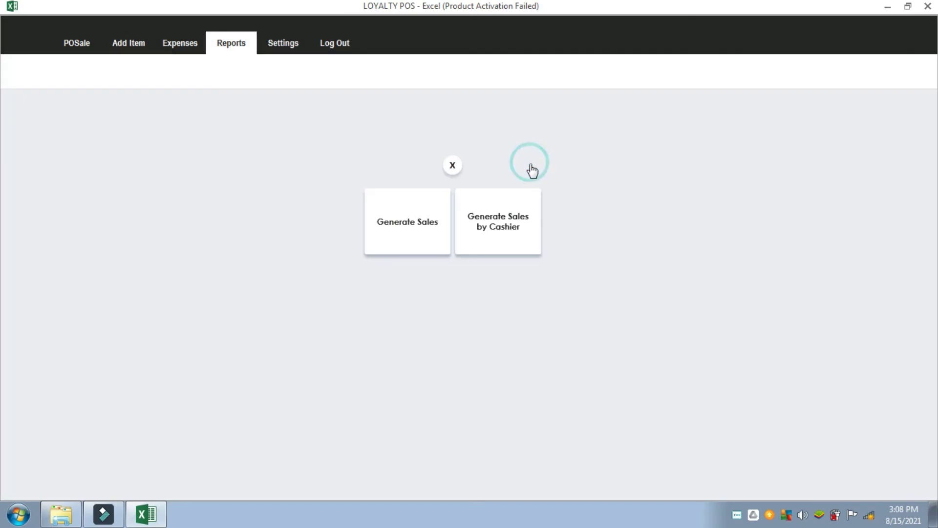
left_click(452, 166)
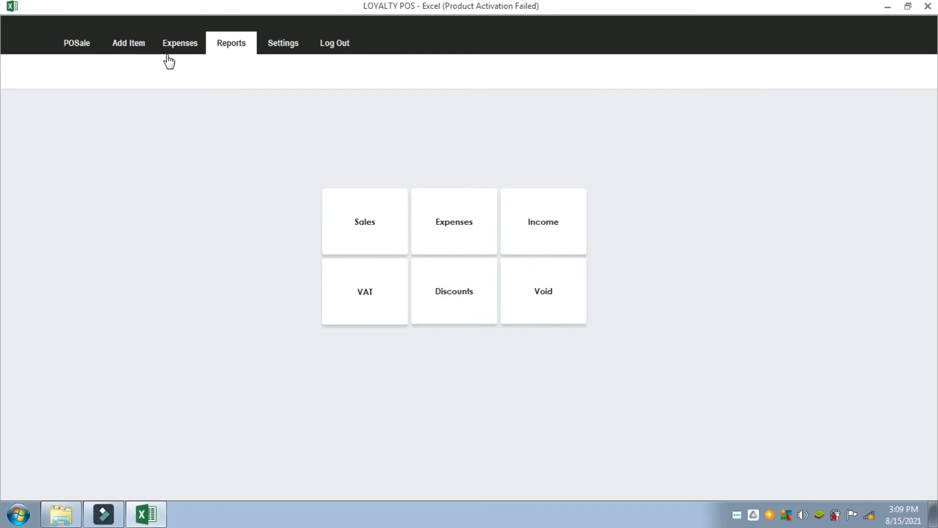
left_click(182, 45)
left_click(131, 46)
left_click(73, 45)
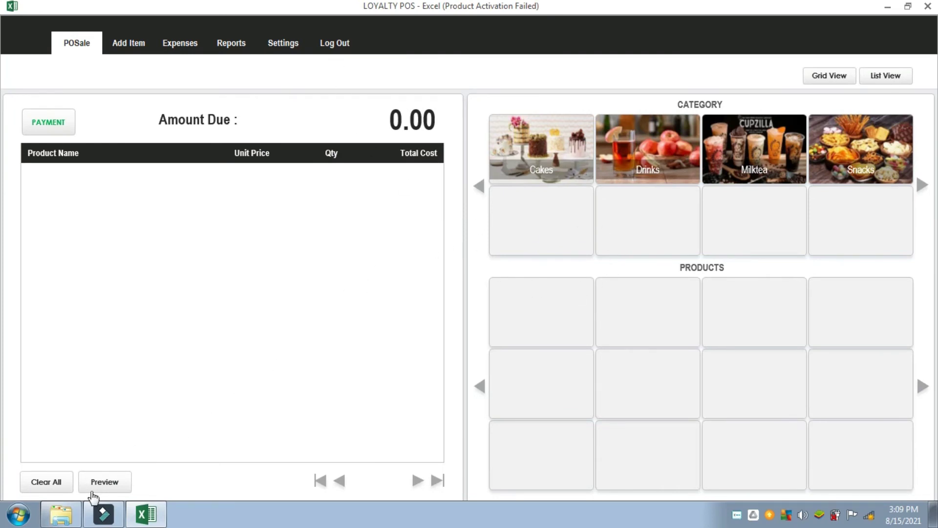
Look up the latest saved transaction in Find Transaction and review its products
left_click(106, 486)
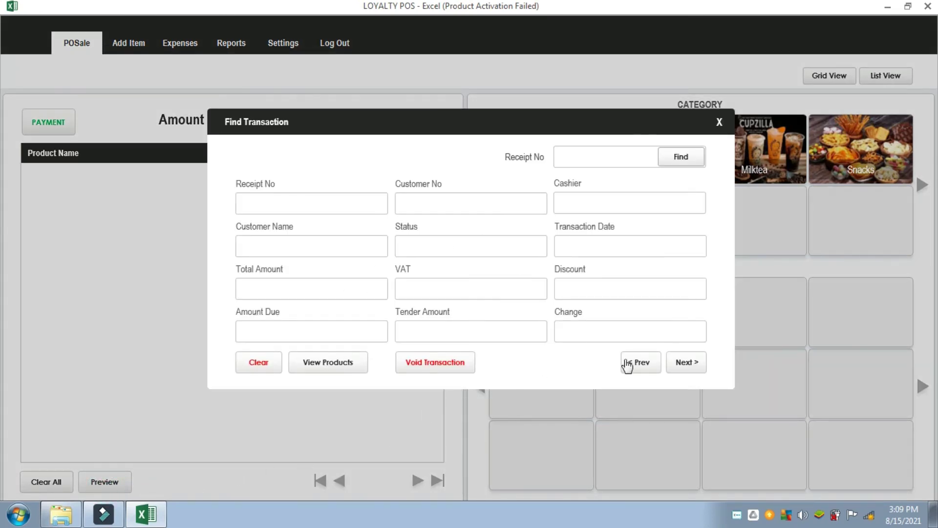
left_click(628, 365)
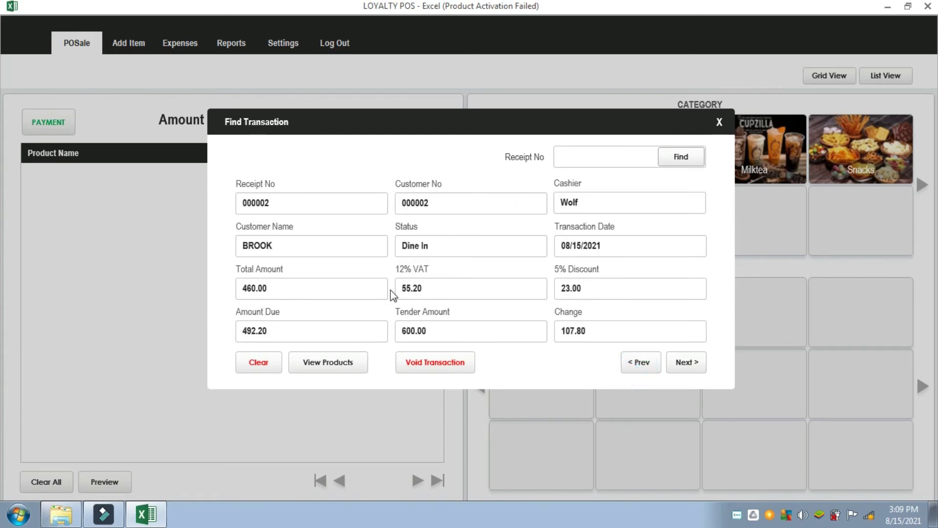
left_click(312, 362)
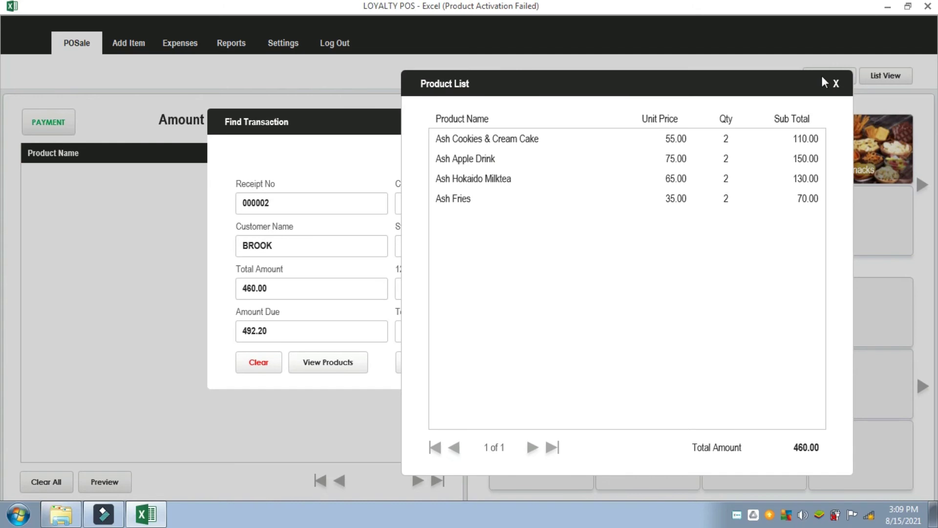
left_click(836, 85)
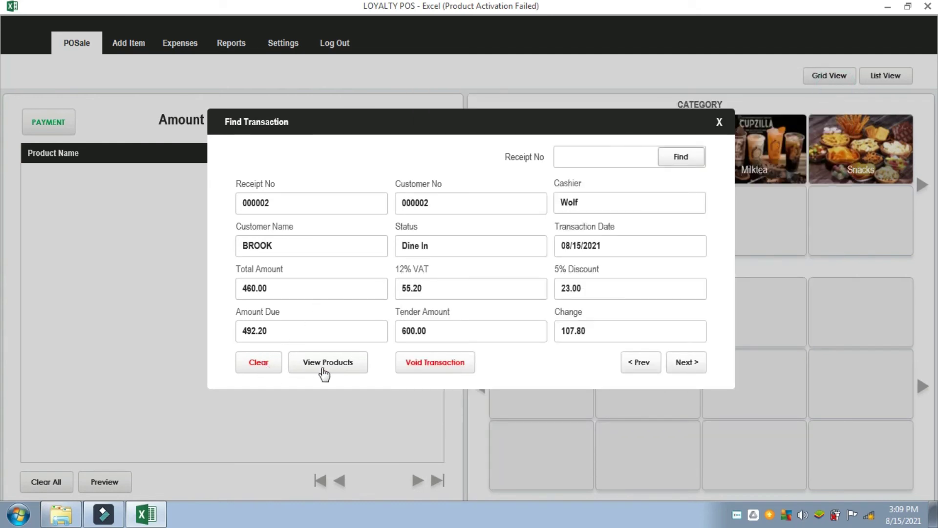
Void the 460.00 Dine In transaction, entering the security key and confirming
left_click(432, 367)
left_click(450, 306)
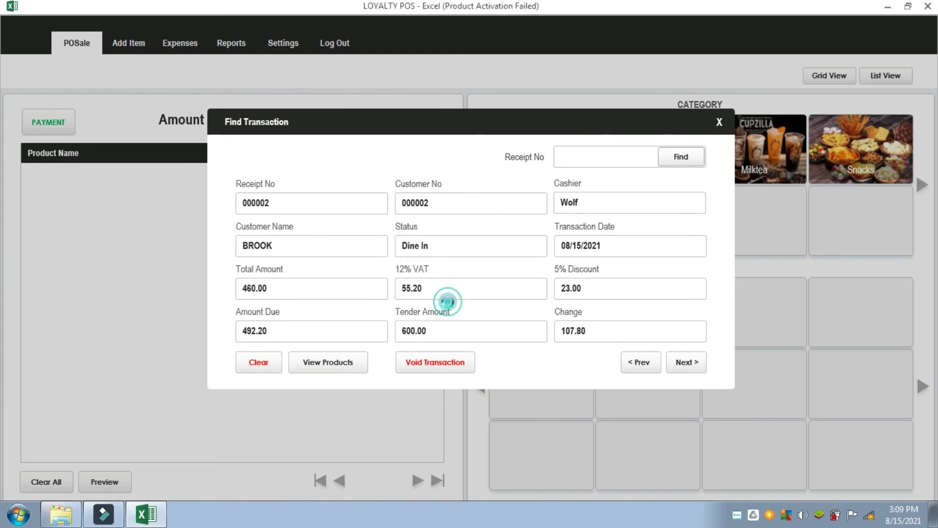
left_click(461, 235)
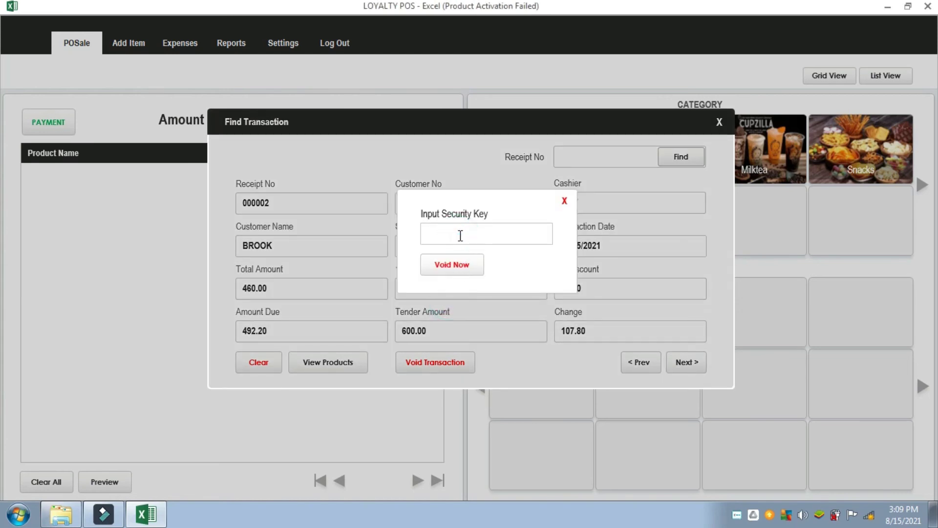
left_click(452, 264)
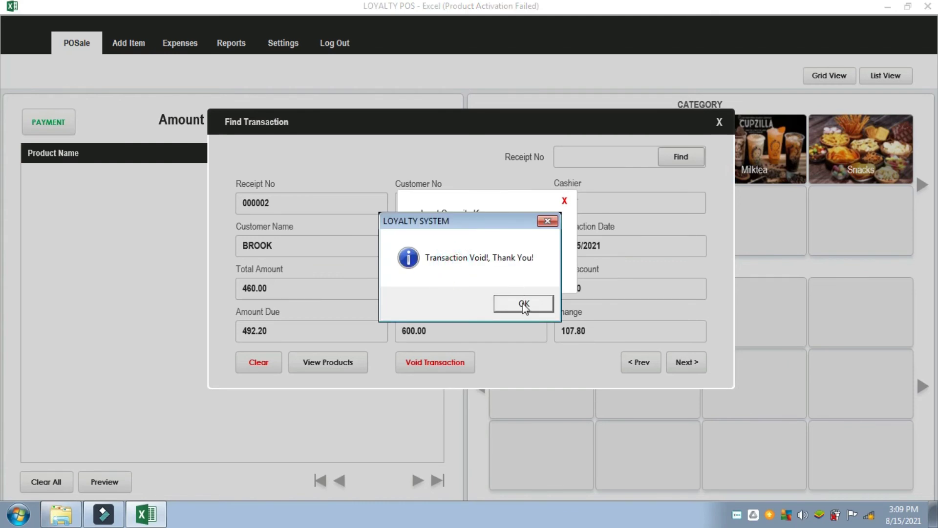
left_click(523, 304)
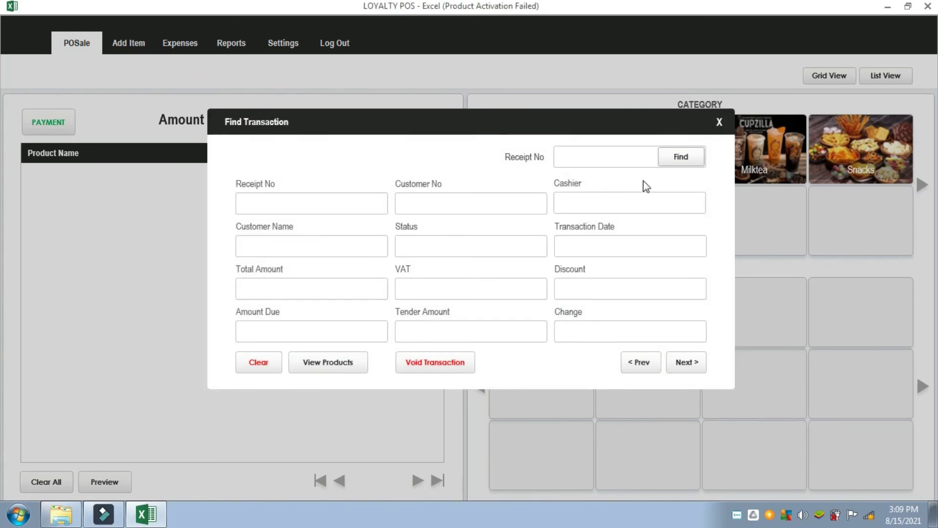
Browse the previous and next transactions, then close Find Transaction
left_click(637, 362)
left_click(689, 368)
left_click(630, 361)
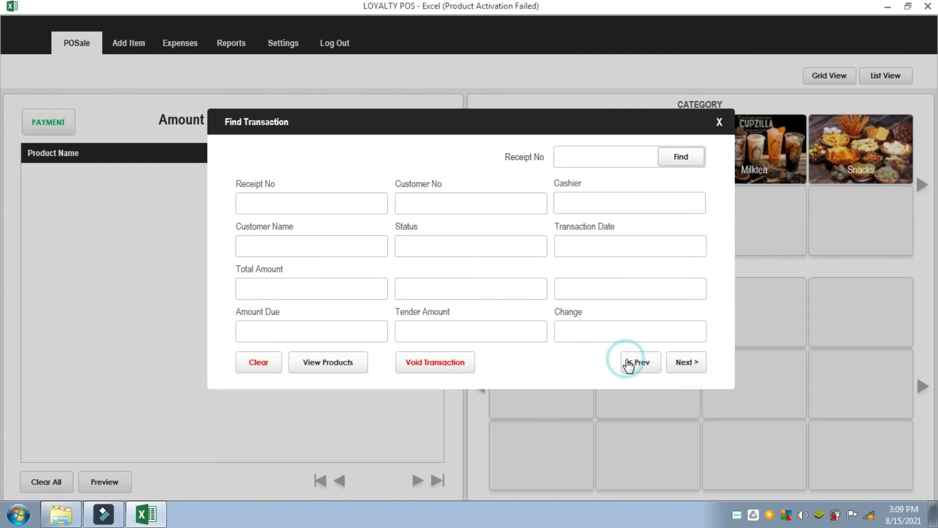
left_click(717, 121)
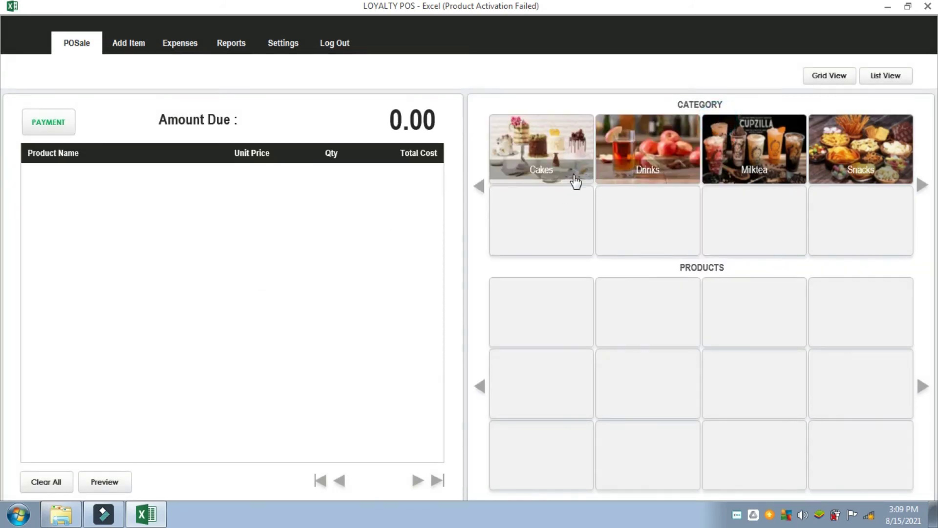
Generate the void report with both From and To dates set to 08/15/2021
left_click(239, 47)
left_click(525, 315)
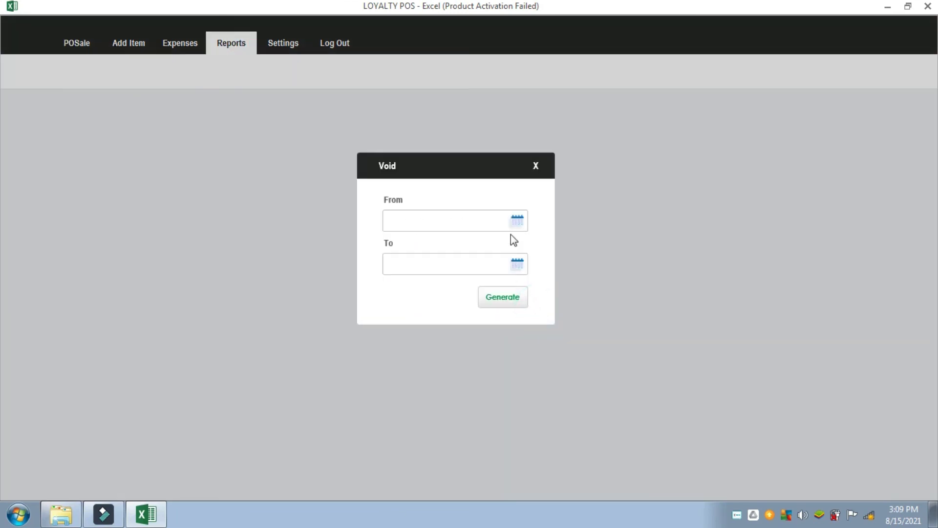
left_click(517, 219)
left_click(419, 289)
left_click(514, 266)
left_click(418, 288)
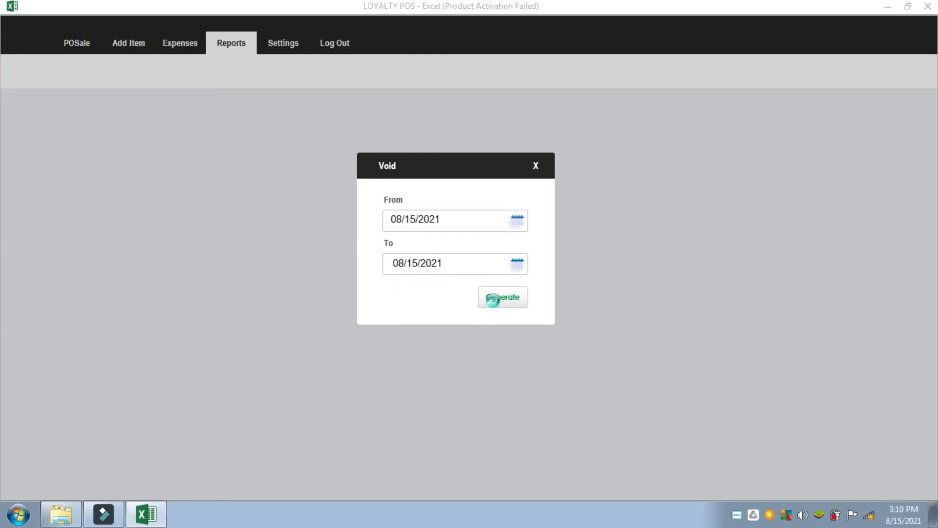
left_click(489, 296)
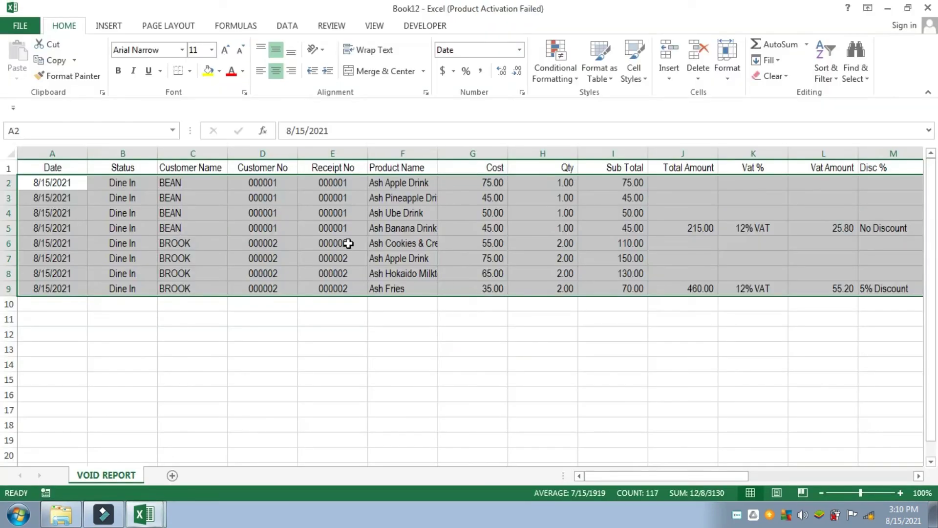
Review the exported void report rows, then close the workbook without saving
left_click(204, 227)
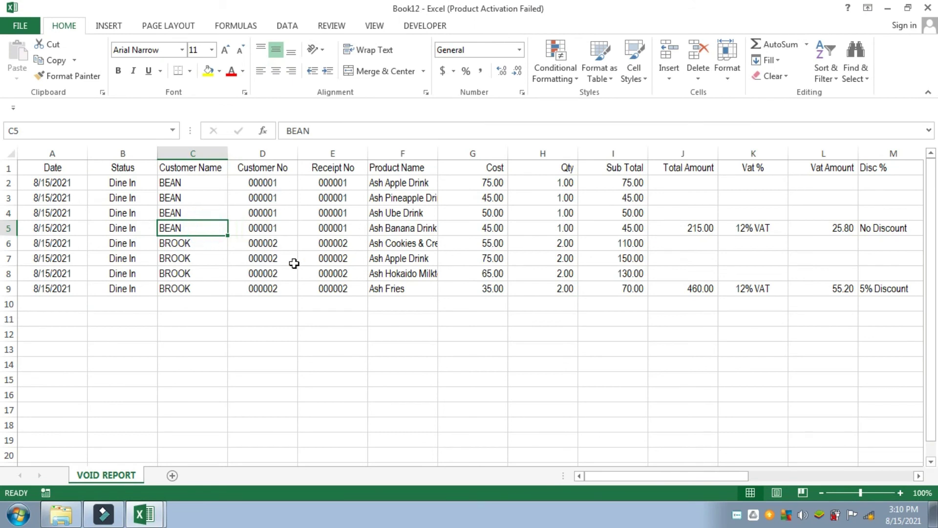
left_click(252, 259)
left_click(167, 274)
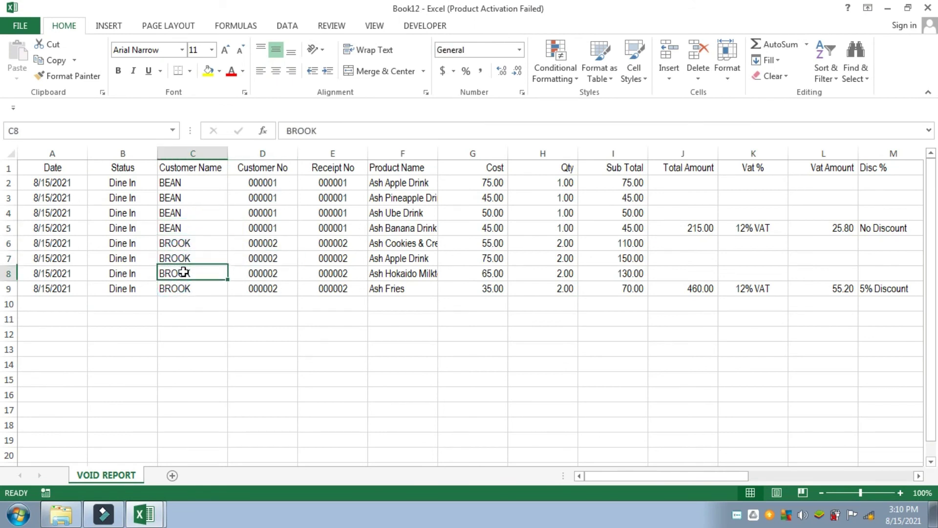
left_click(928, 7)
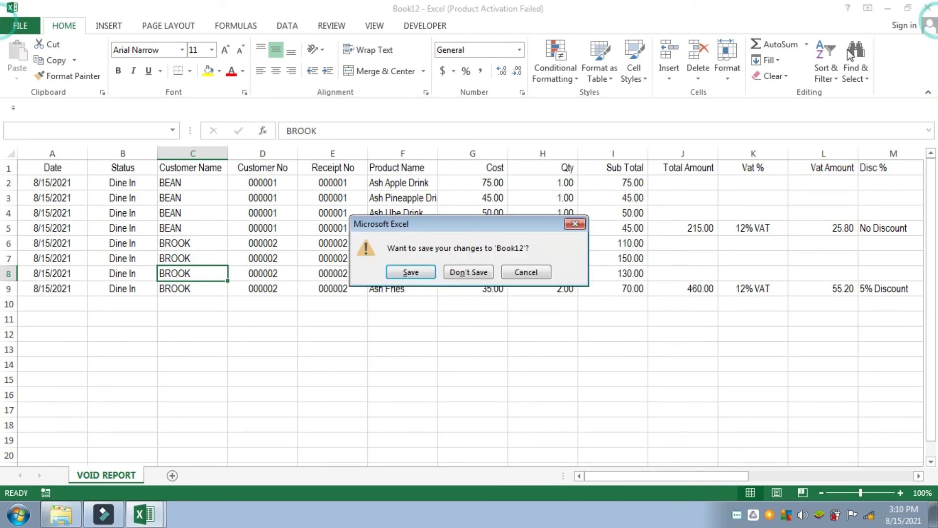
left_click(455, 272)
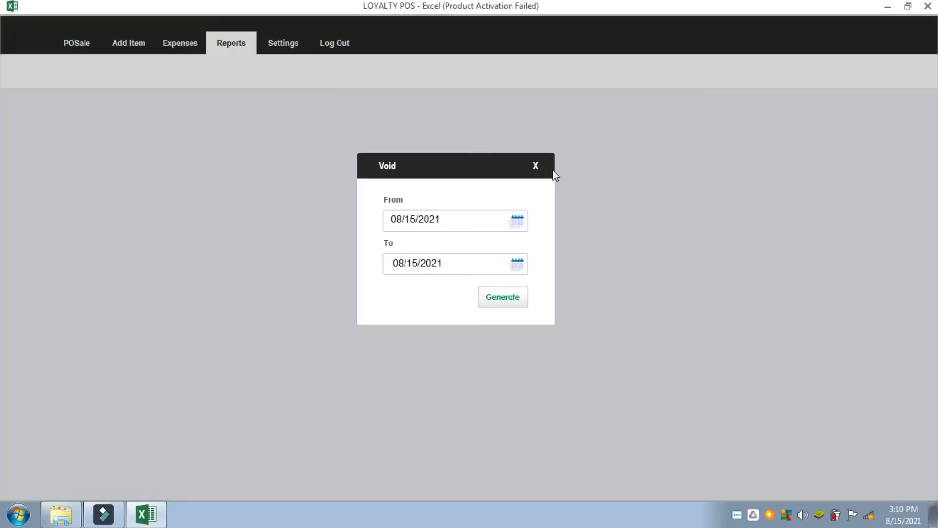
Generate a general sales report with From and To dates set to 08/15/2021
left_click(536, 166)
left_click(344, 231)
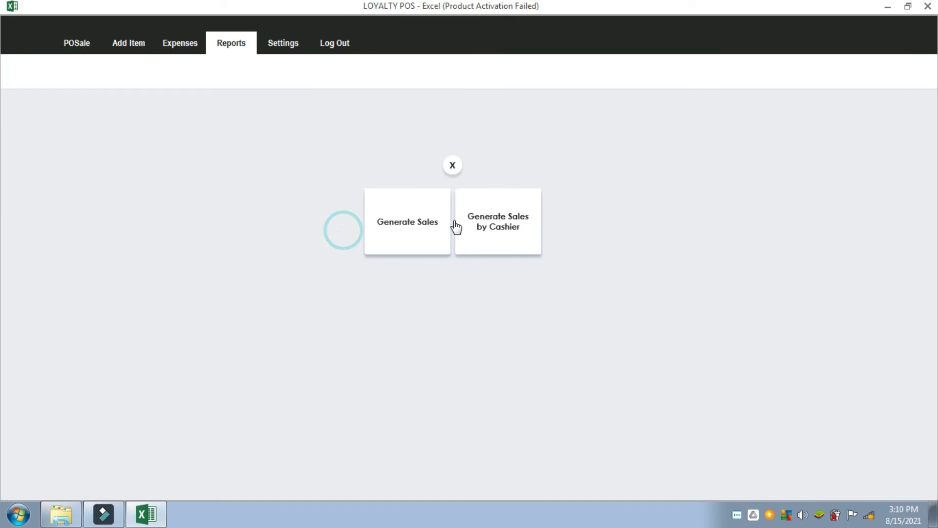
left_click(424, 226)
left_click(513, 219)
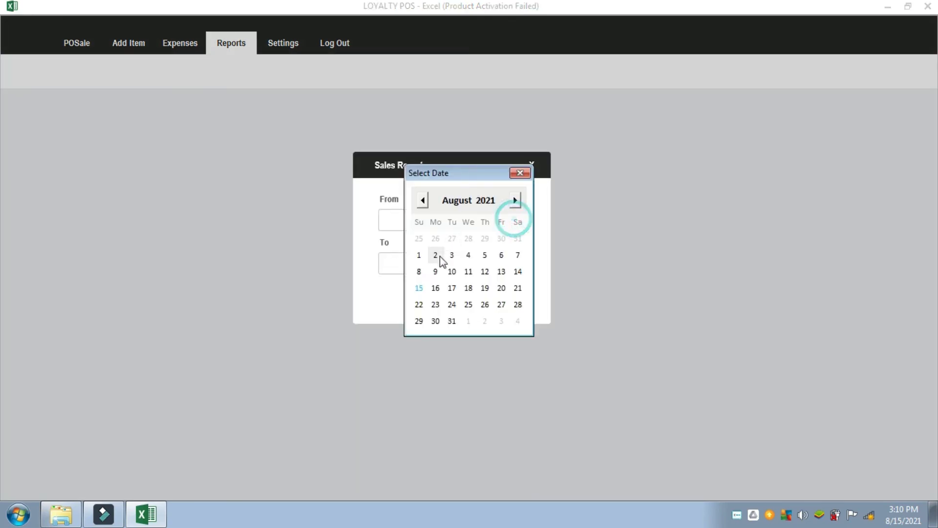
left_click(418, 288)
left_click(511, 263)
left_click(418, 287)
left_click(498, 296)
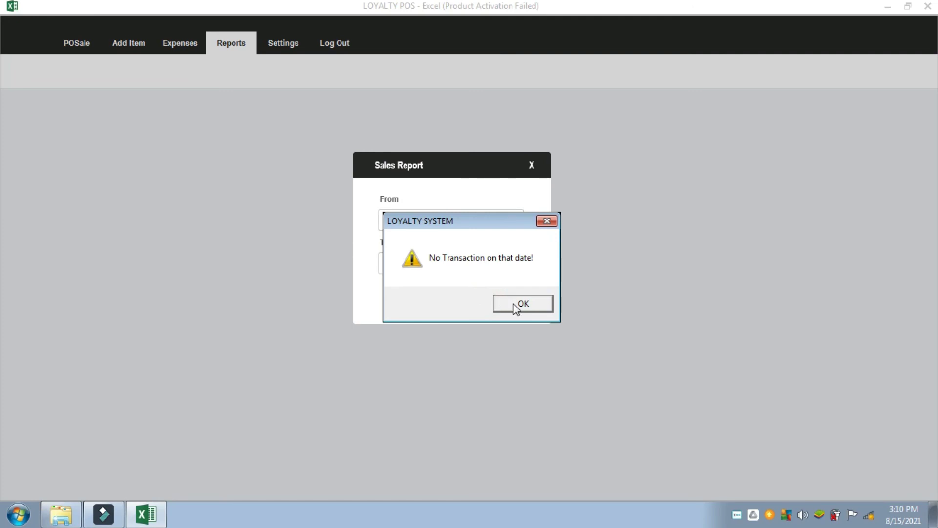
Dismiss the no-transactions message, close the sales report and return to the sale screen
left_click(523, 304)
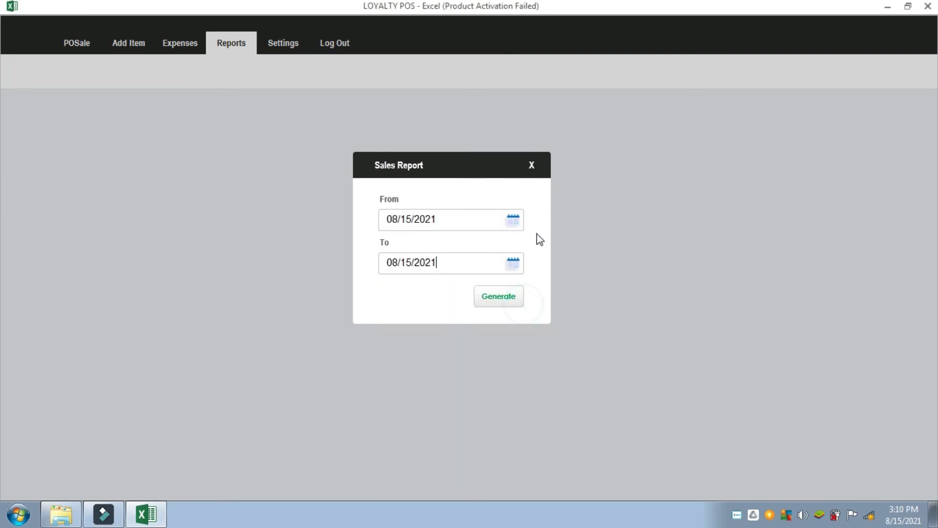
left_click(533, 166)
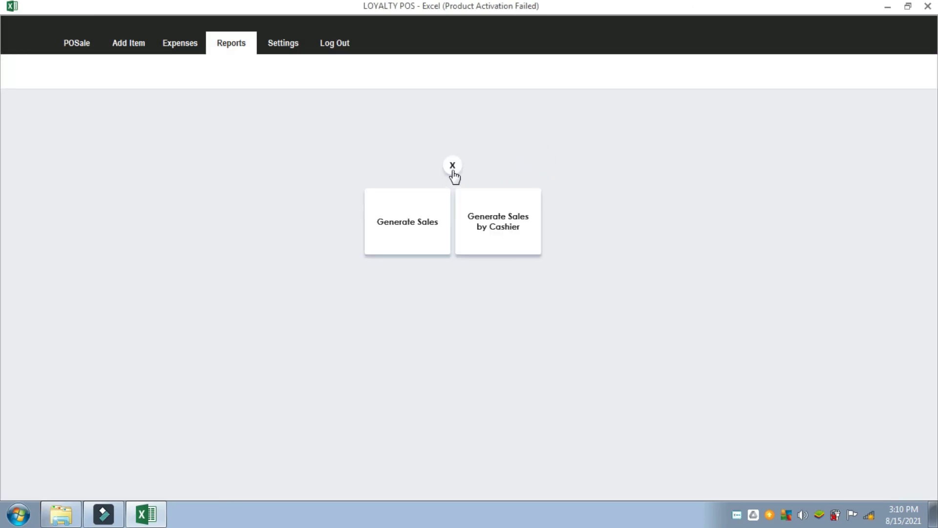
left_click(452, 168)
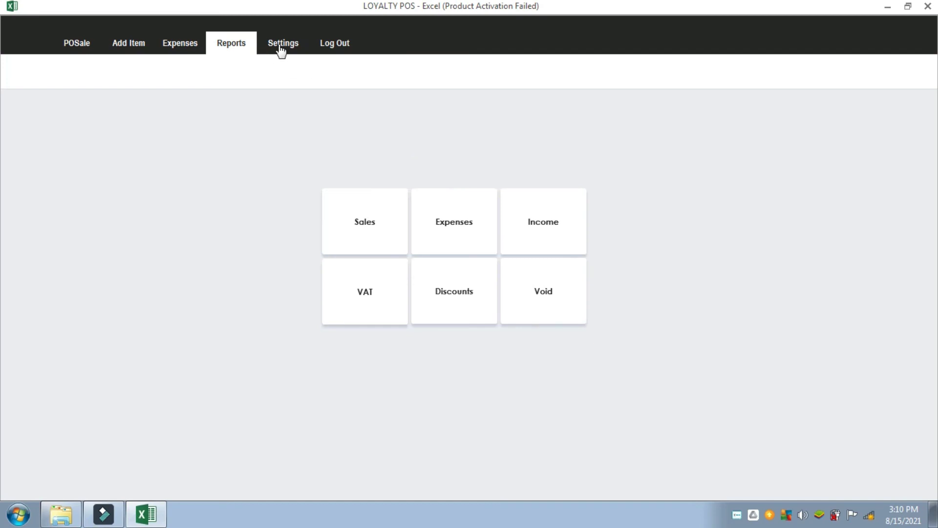
left_click(68, 46)
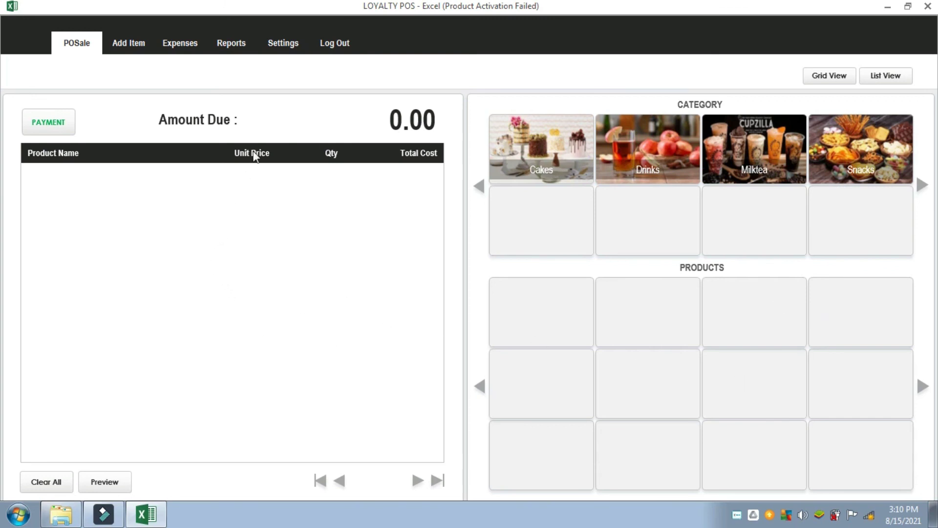
Review the Add Category, Add Inventory and Add Product options on the Add Item page
left_click(127, 47)
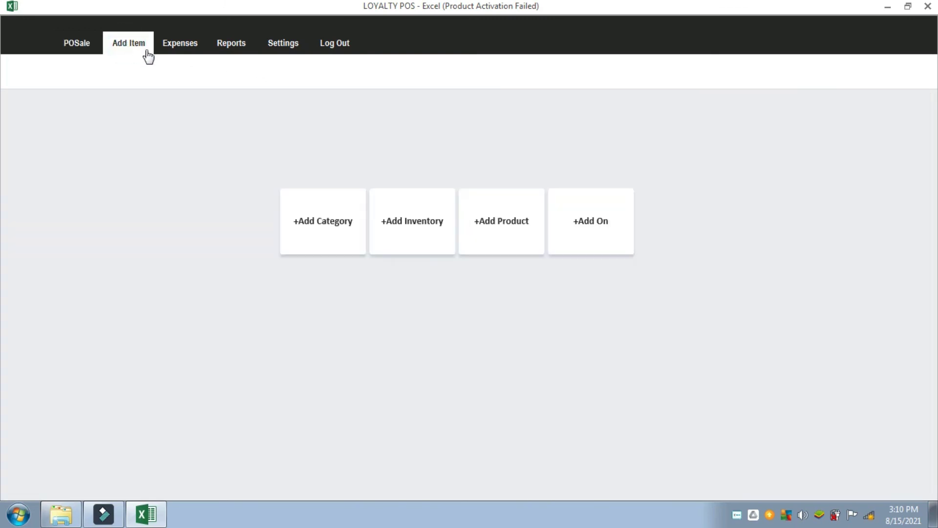
left_click(315, 226)
left_click(457, 170)
left_click(408, 223)
left_click(615, 84)
left_click(485, 218)
left_click(458, 171)
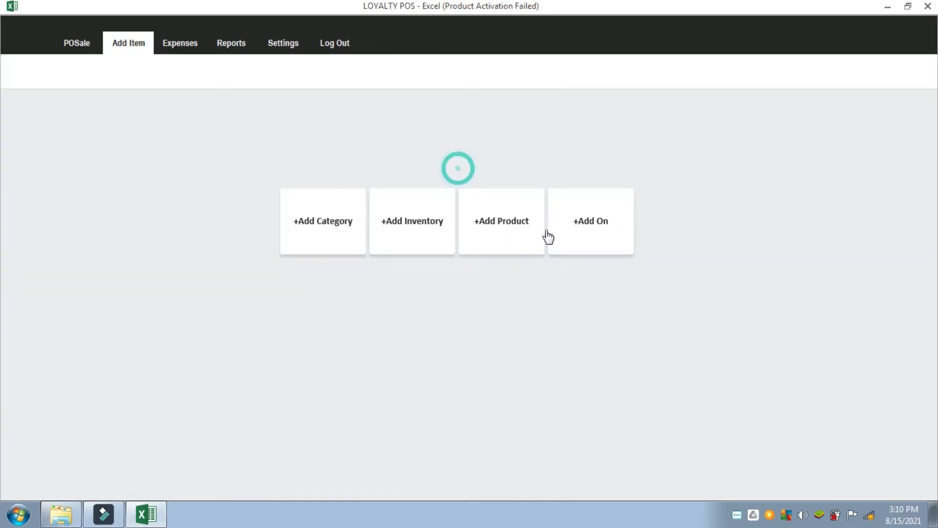
Browse the Drinks, Milktea and Snacks products on the sale screen, then log out
left_click(82, 44)
left_click(681, 159)
left_click(738, 151)
left_click(844, 153)
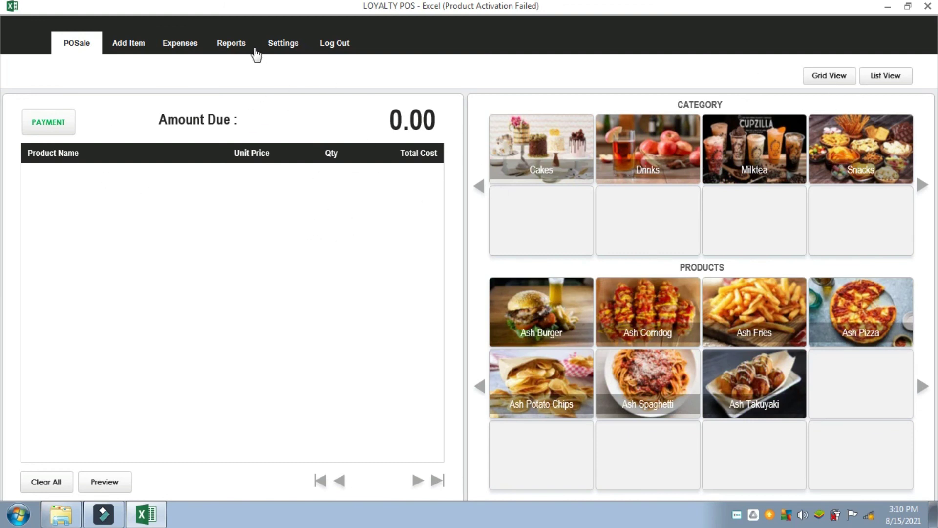
left_click(334, 44)
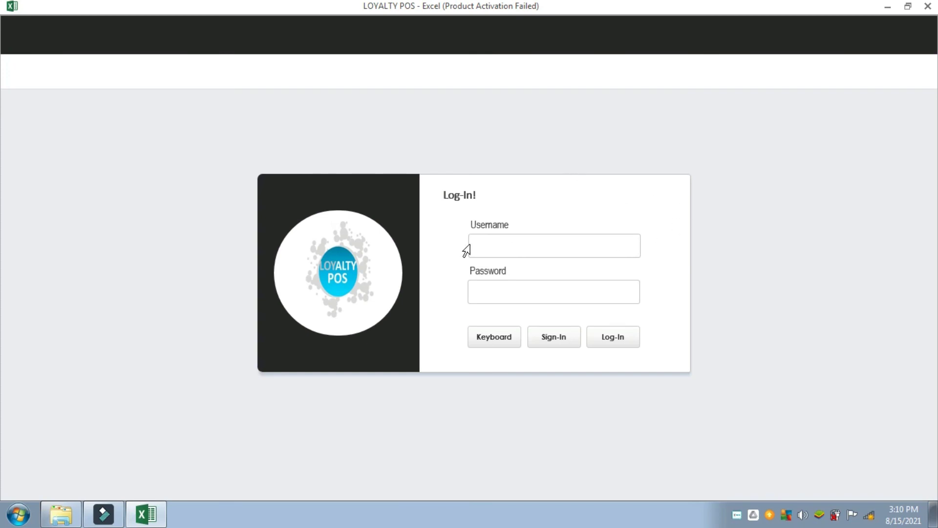